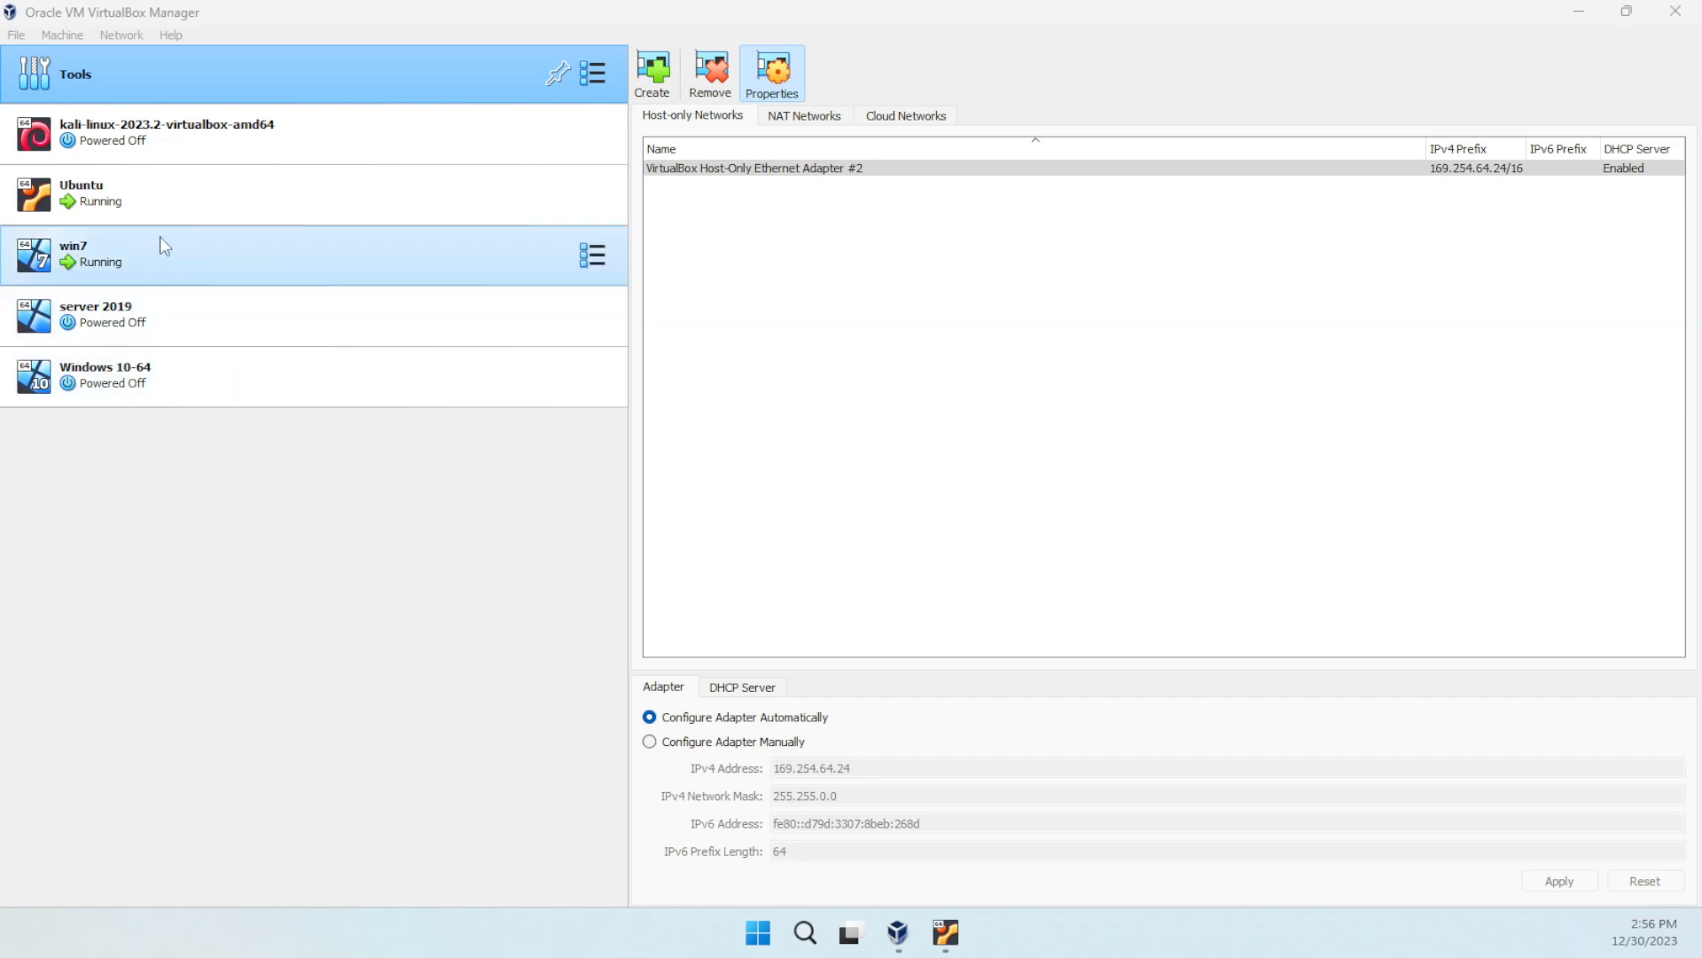
# - Create a new VirtualBox Host-Only Ethernet Adapter (192.168.88.1/24, DHCP disabled) and select it
pyautogui.click(87, 67)
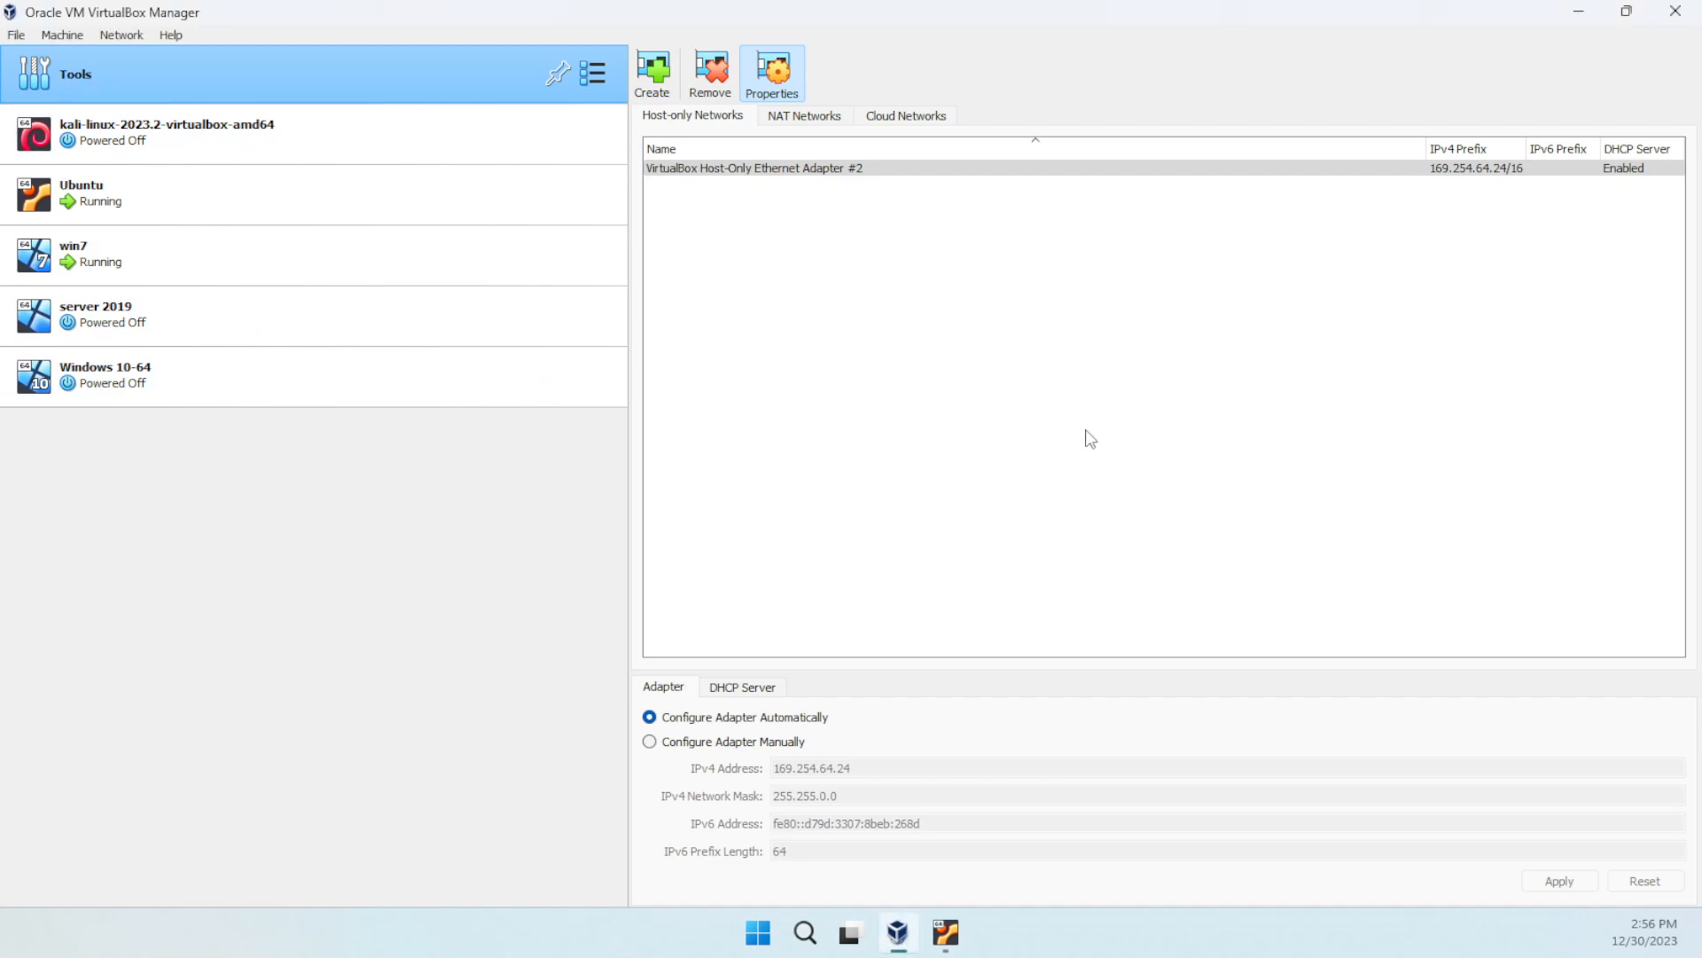
pyautogui.click(644, 96)
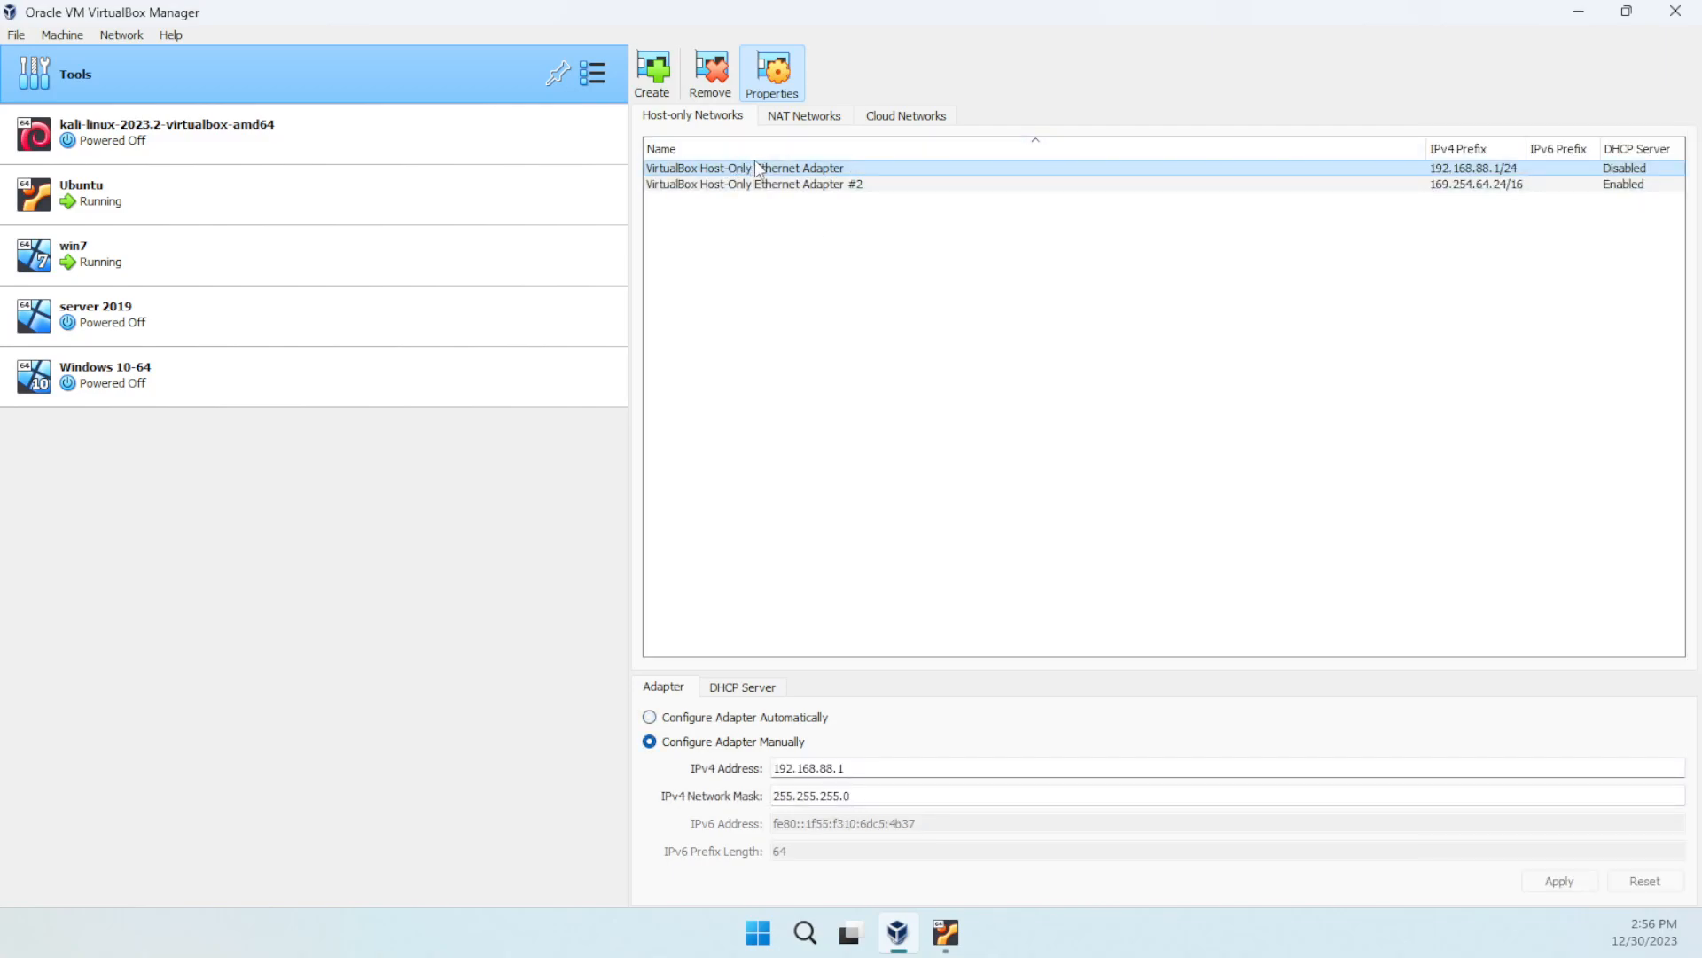
pyautogui.click(766, 165)
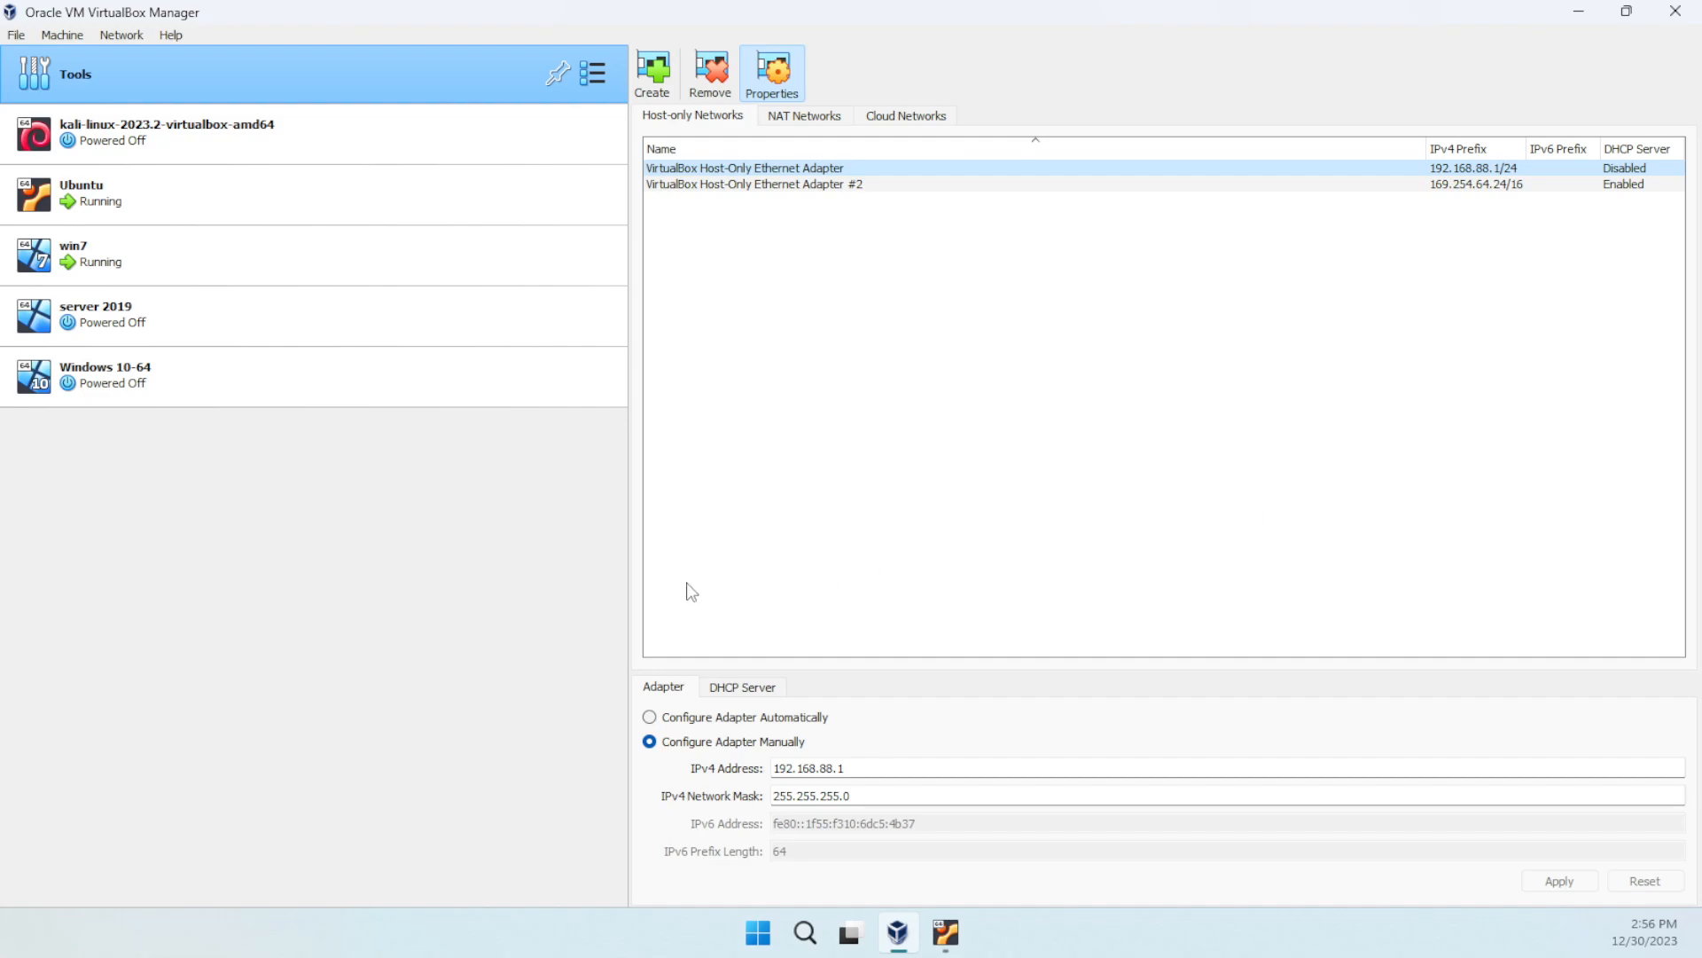
# - Enable the adapter's DHCP server (server 192.168.88.2, range .3–.254) and apply it
pyautogui.click(760, 697)
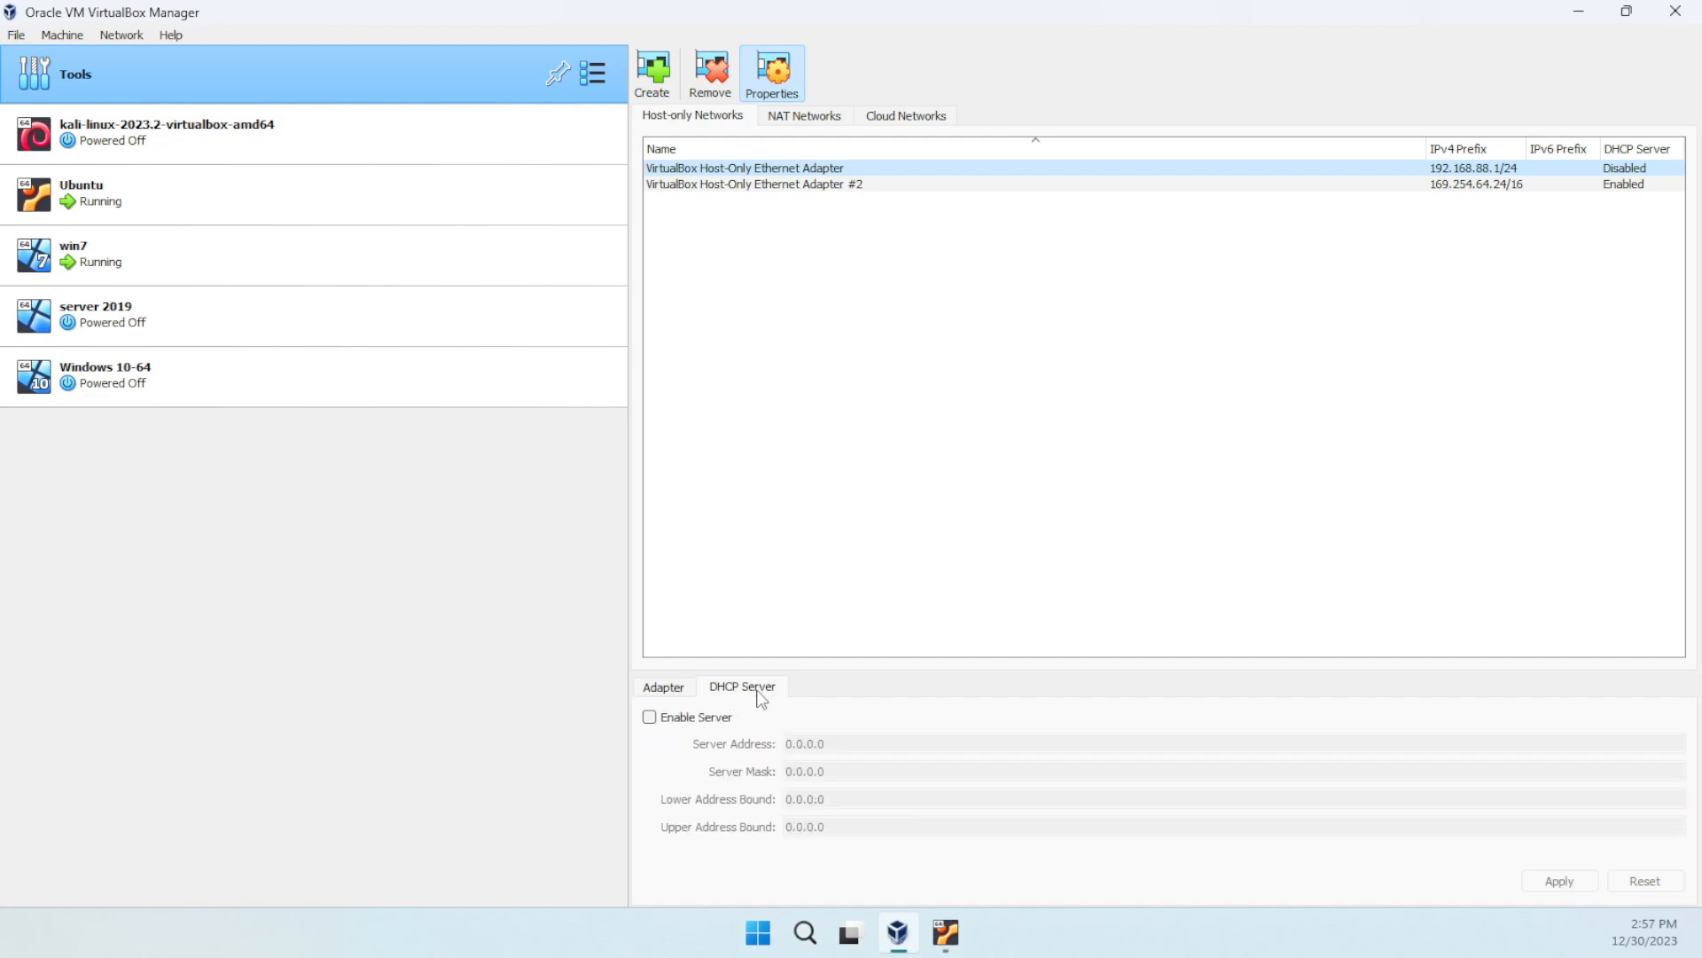
pyautogui.click(662, 720)
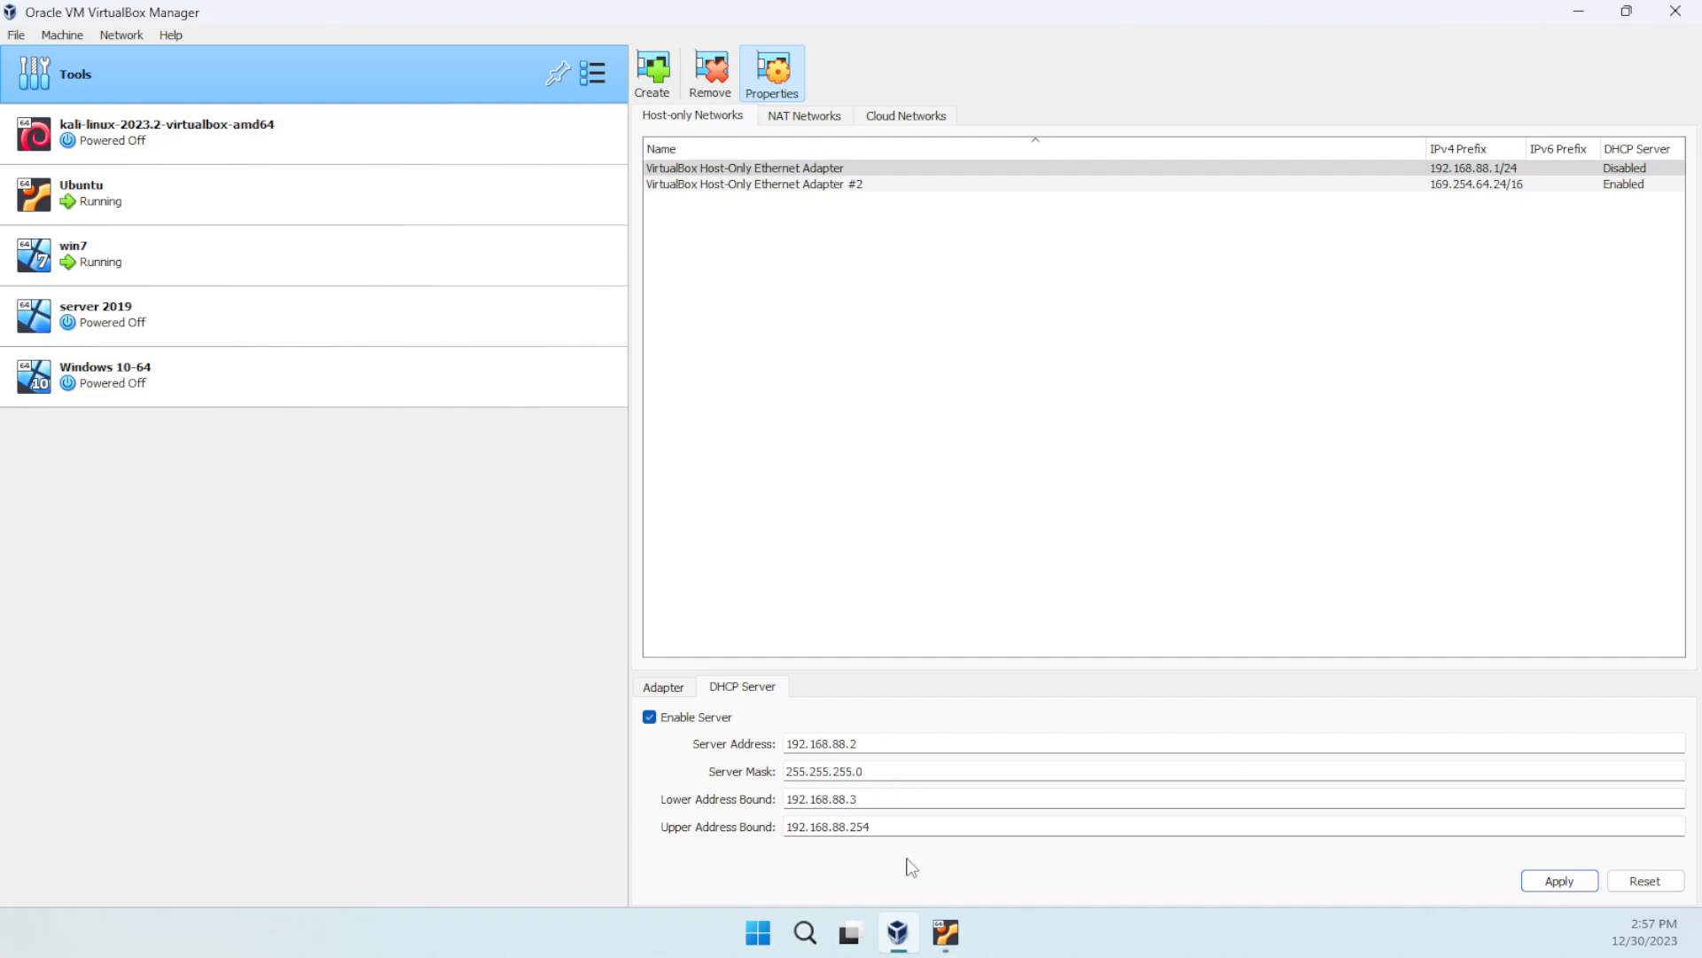
pyautogui.moveTo(836, 741)
pyautogui.mouseDown()
pyautogui.moveTo(860, 745)
pyautogui.moveTo(822, 743)
pyautogui.mouseUp()
pyautogui.click(1536, 882)
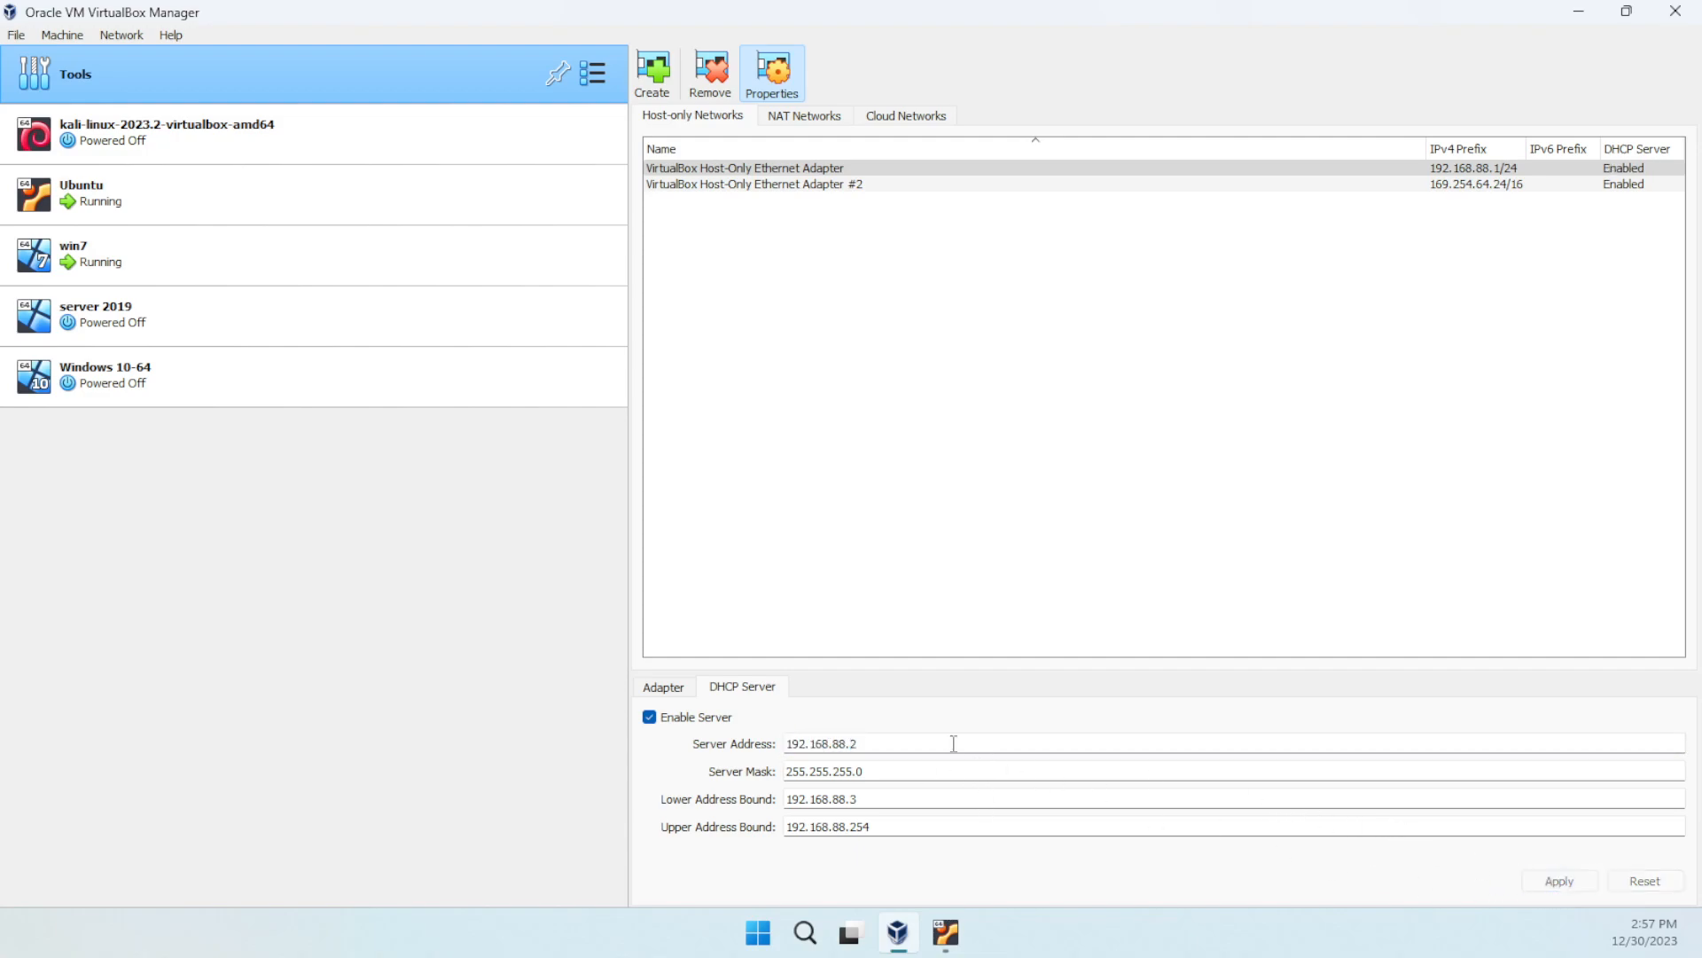
# - Switch the adapter to Configure Adapter Automatically and apply
pyautogui.click(665, 688)
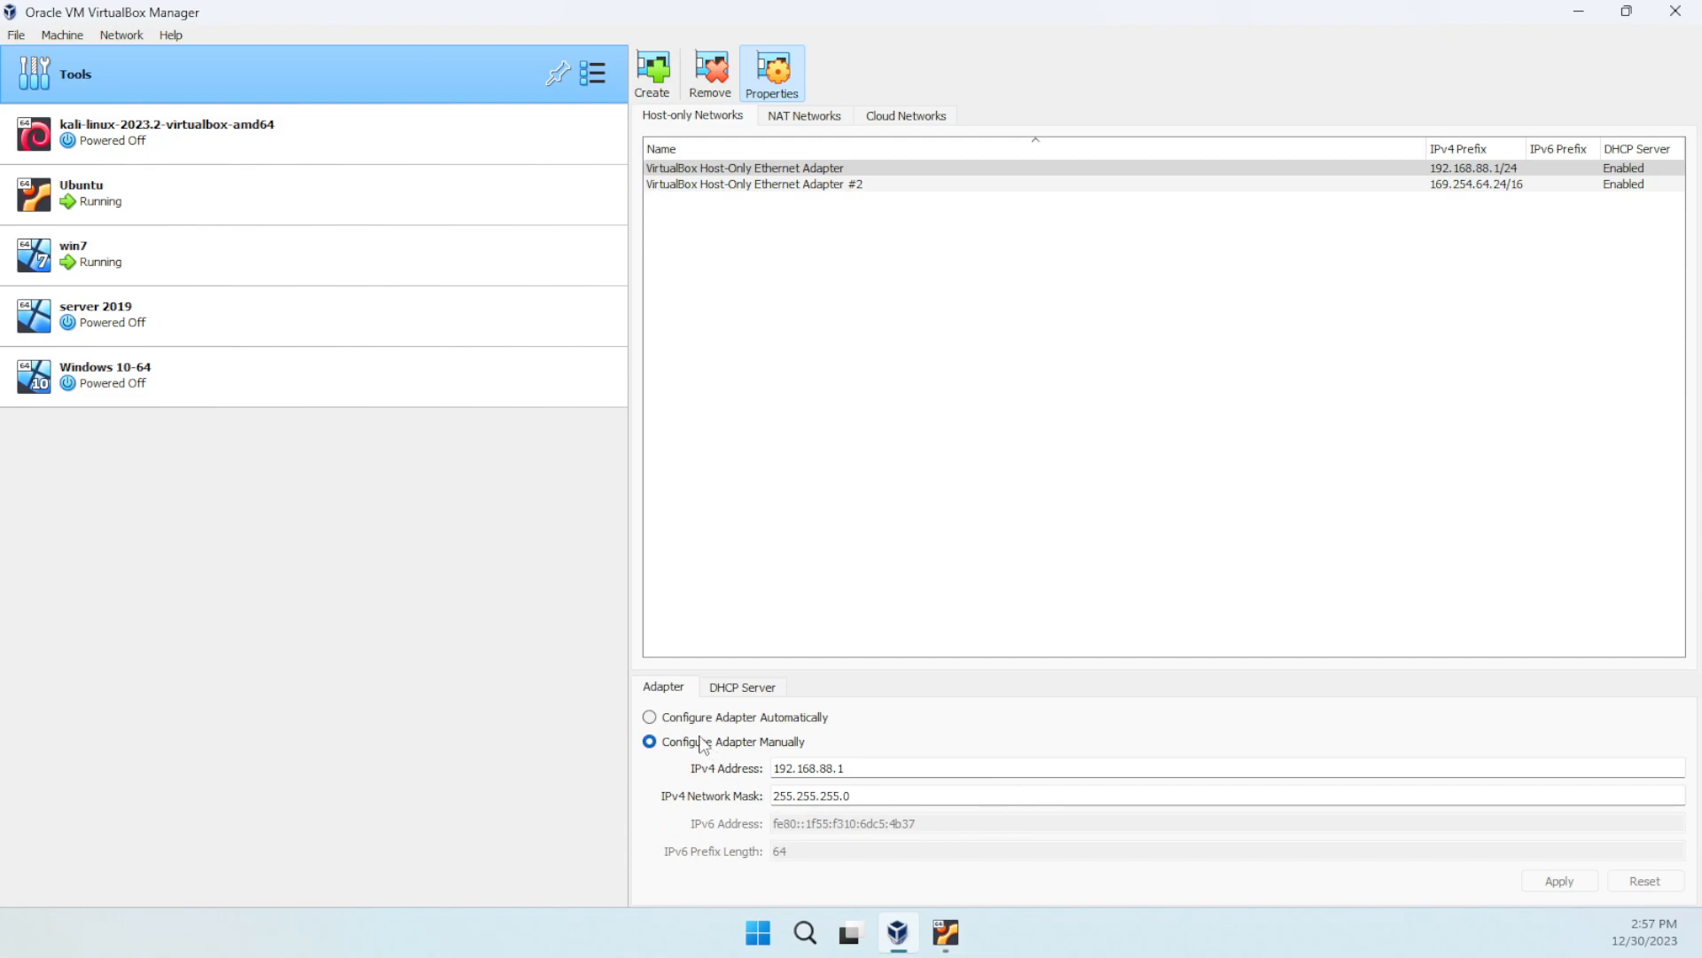
pyautogui.click(657, 723)
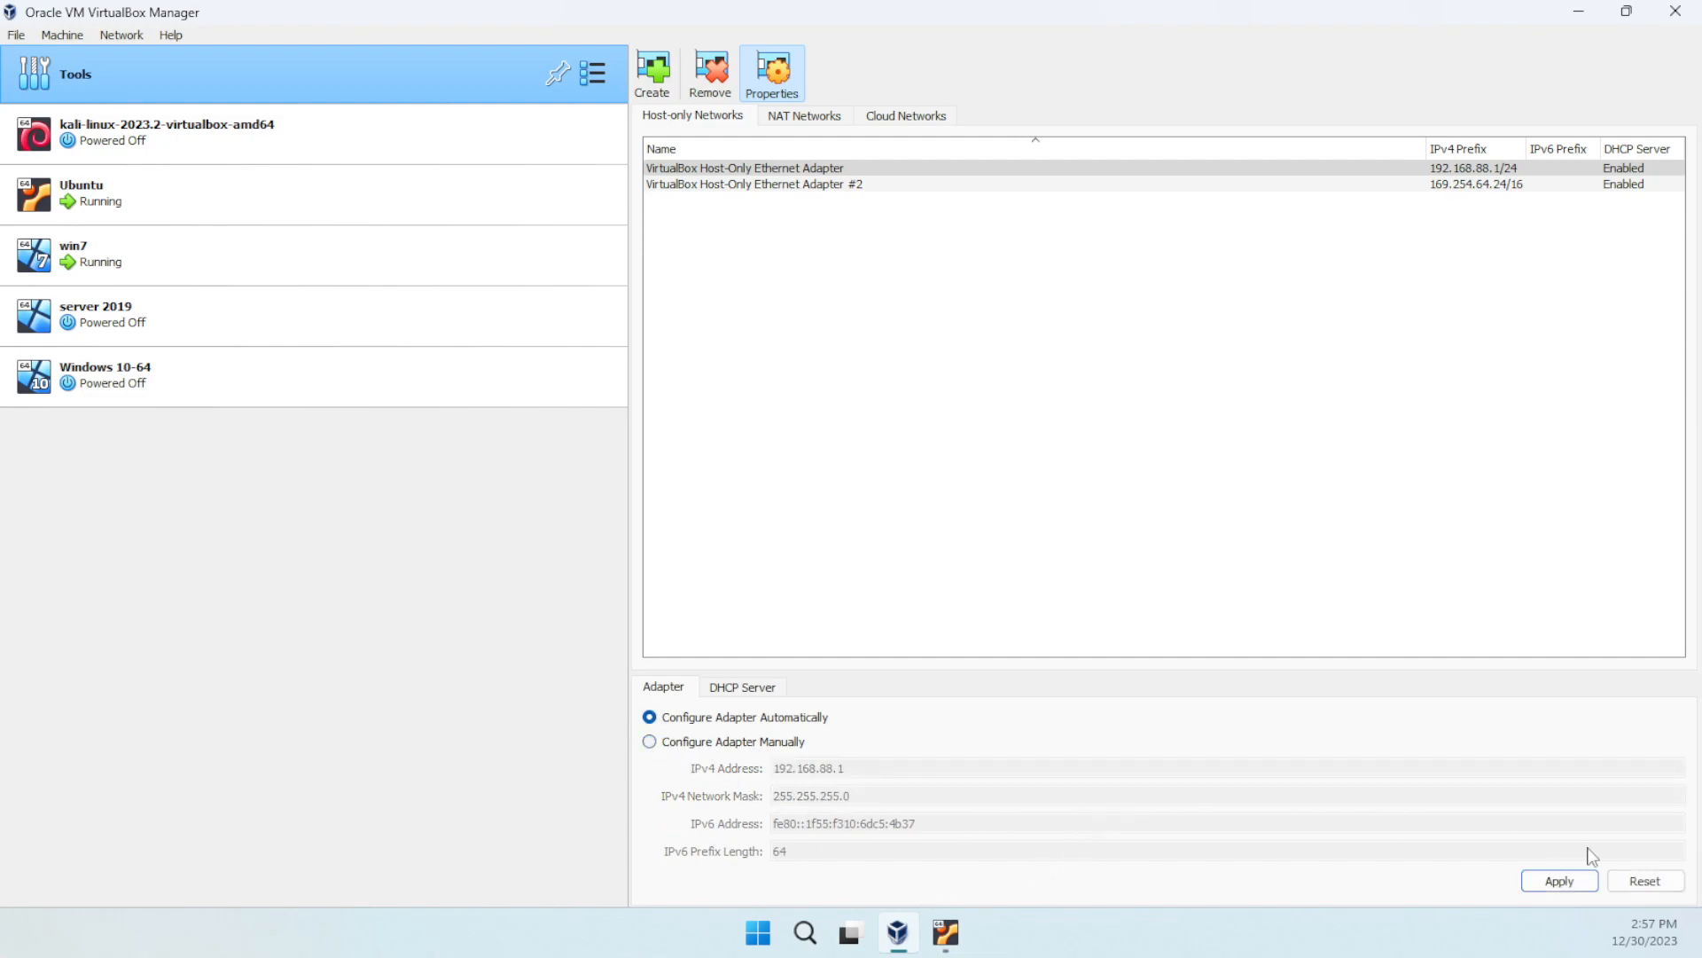
pyautogui.click(1559, 887)
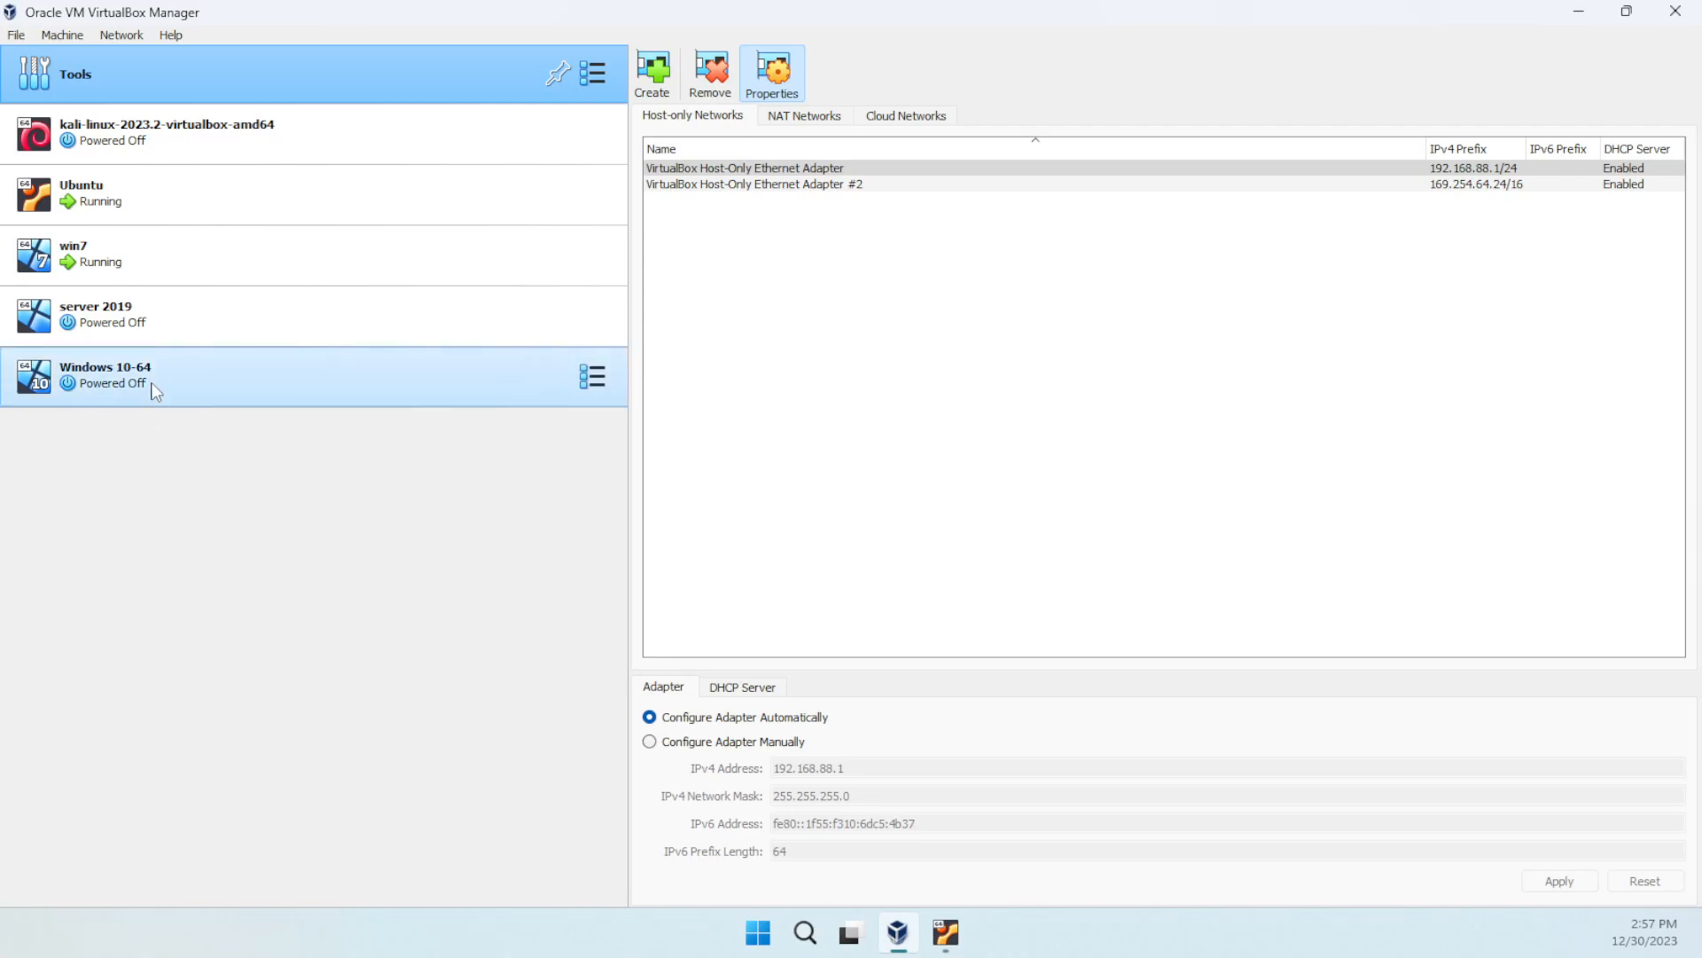
# - Attach server 2019's Adapter 2, as Host-only, to VirtualBox Host-Only Ethernet Adapter and save
pyautogui.click(322, 335)
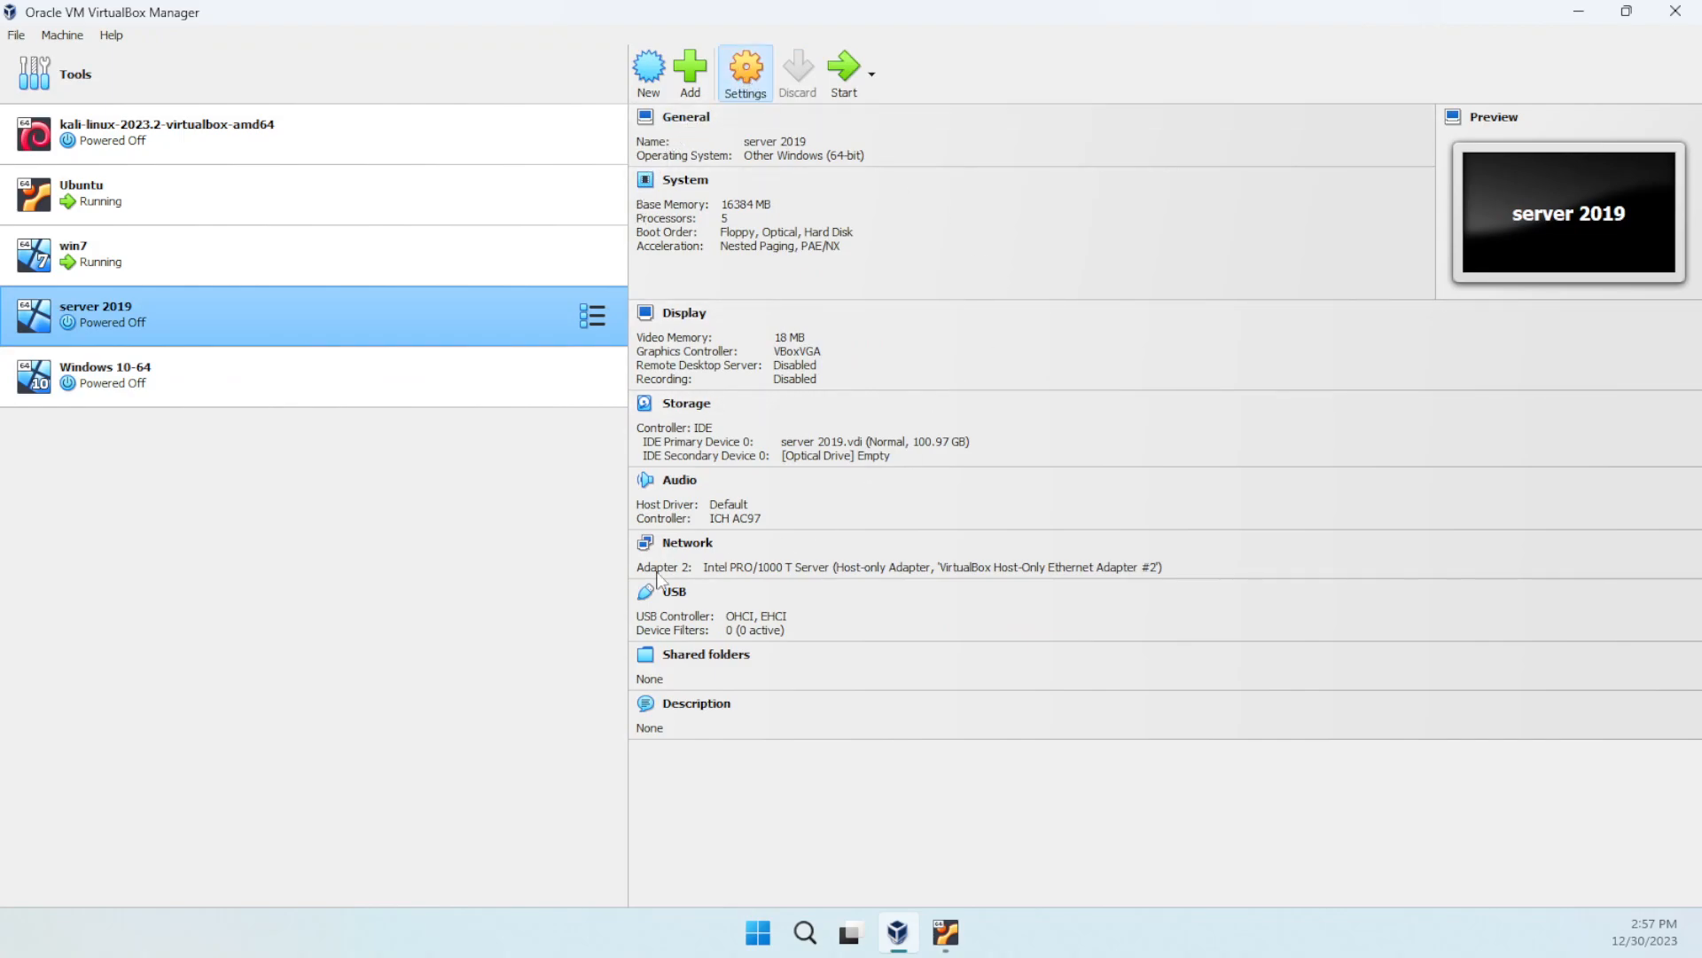
pyautogui.click(585, 426)
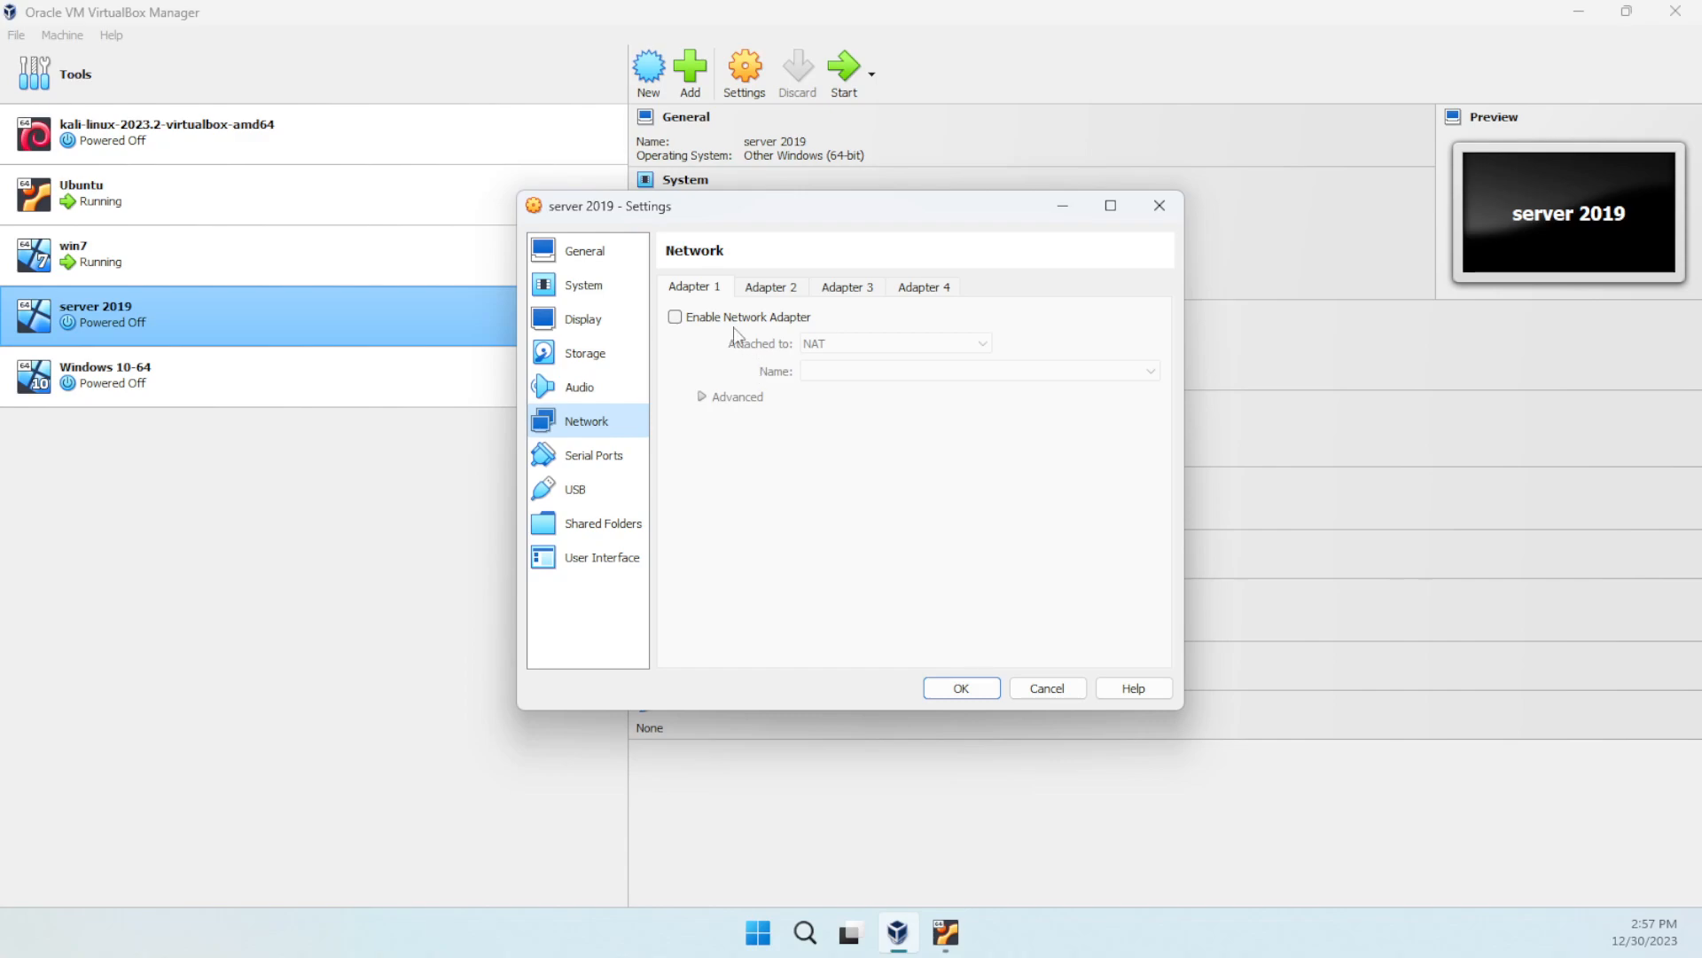
pyautogui.click(768, 293)
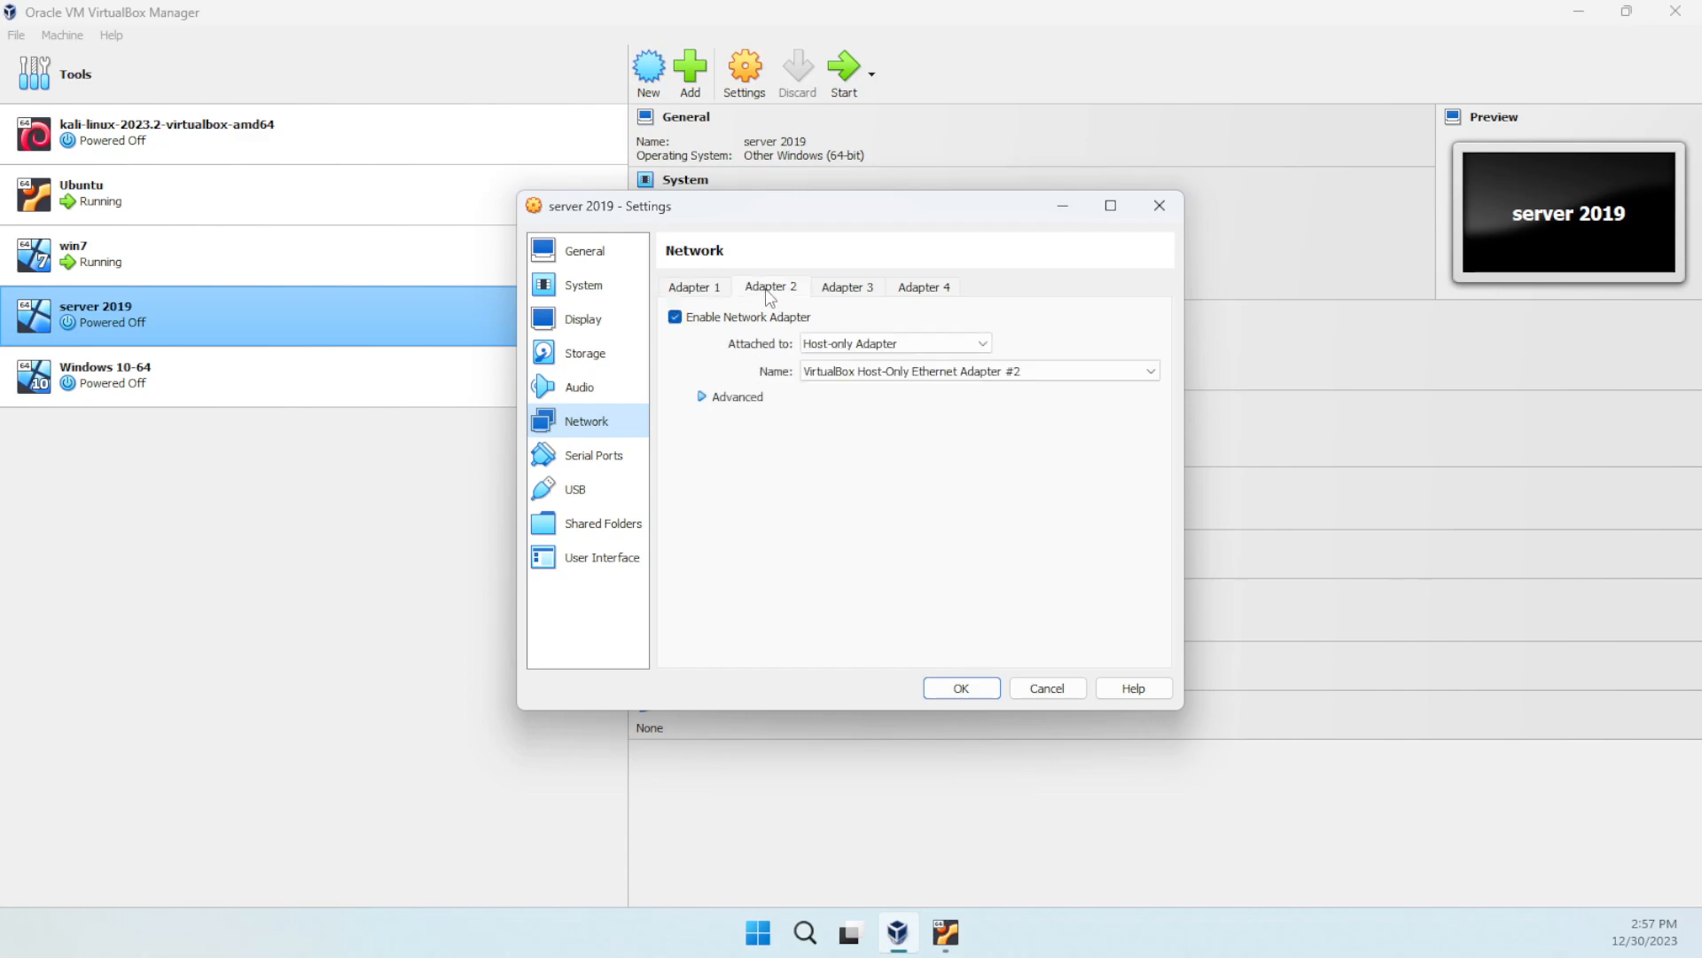
pyautogui.click(984, 346)
pyautogui.click(900, 406)
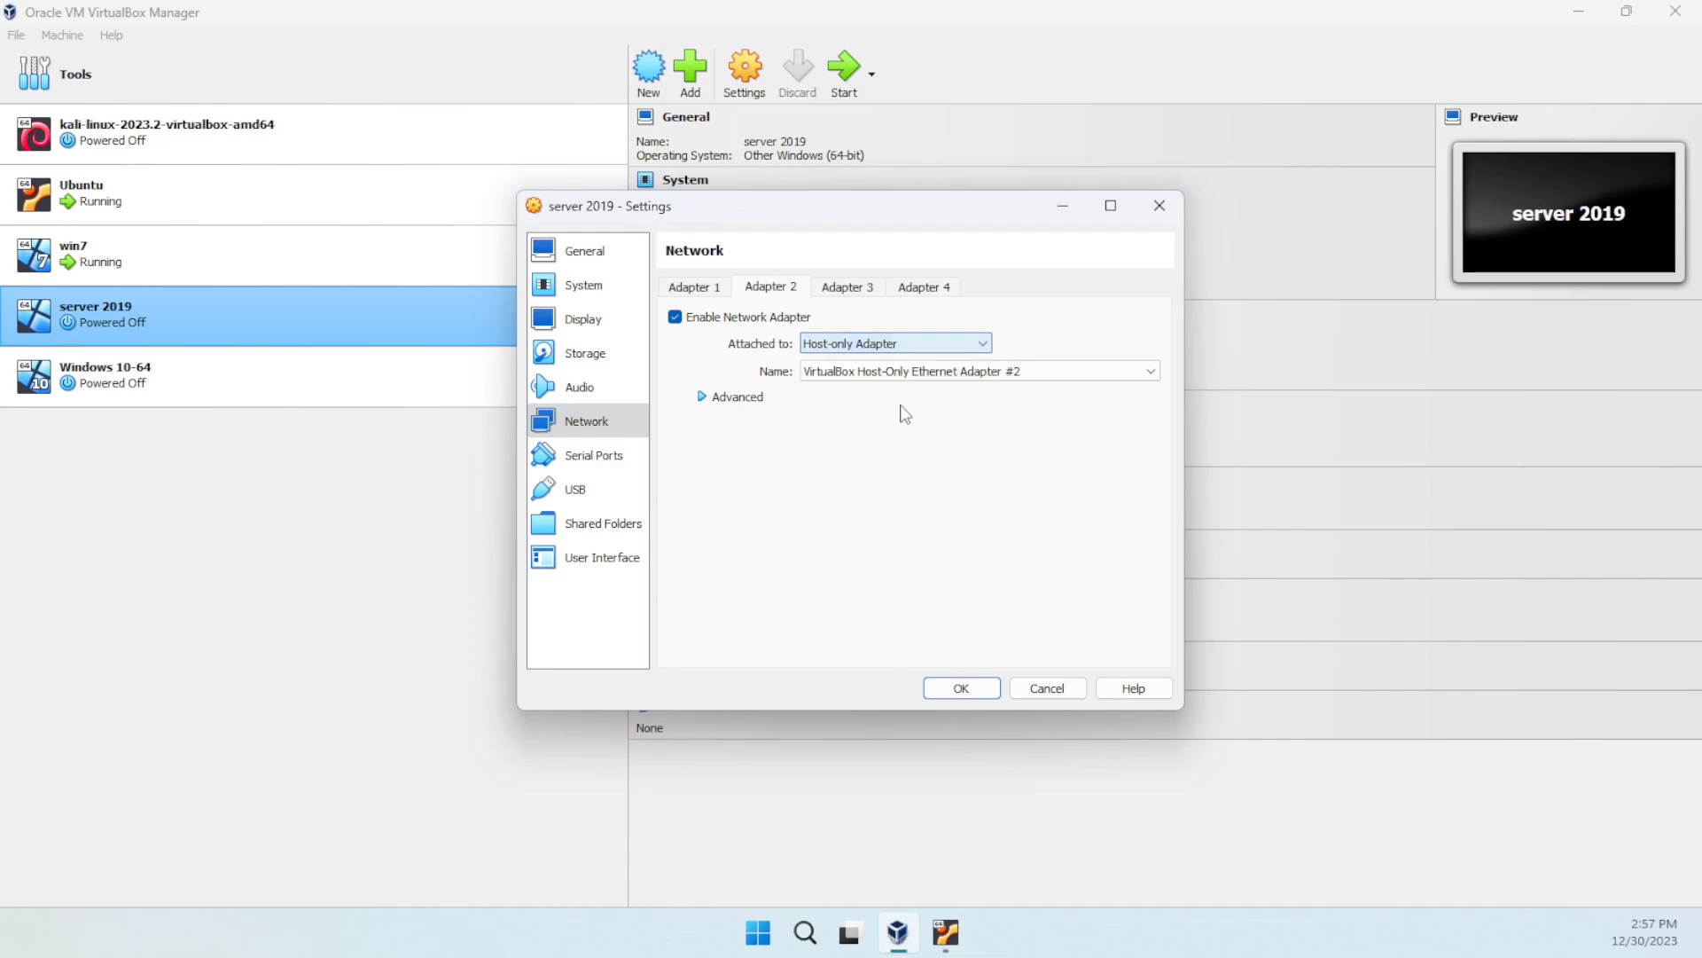
pyautogui.click(920, 346)
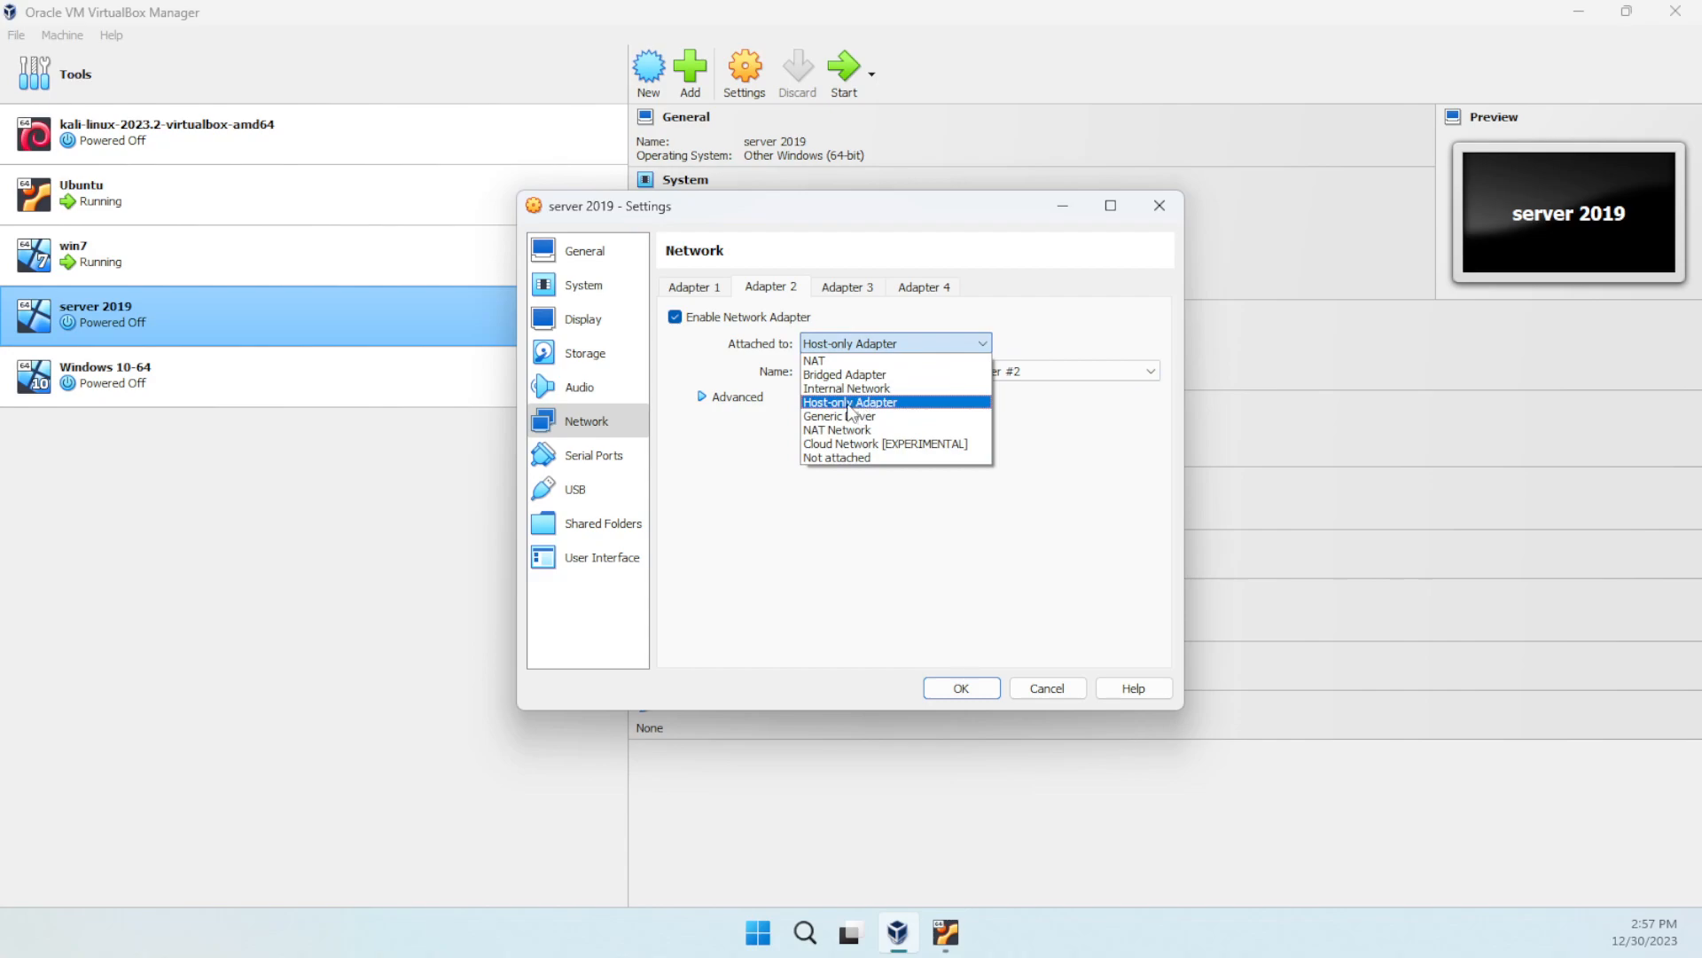
pyautogui.click(849, 403)
pyautogui.click(1136, 376)
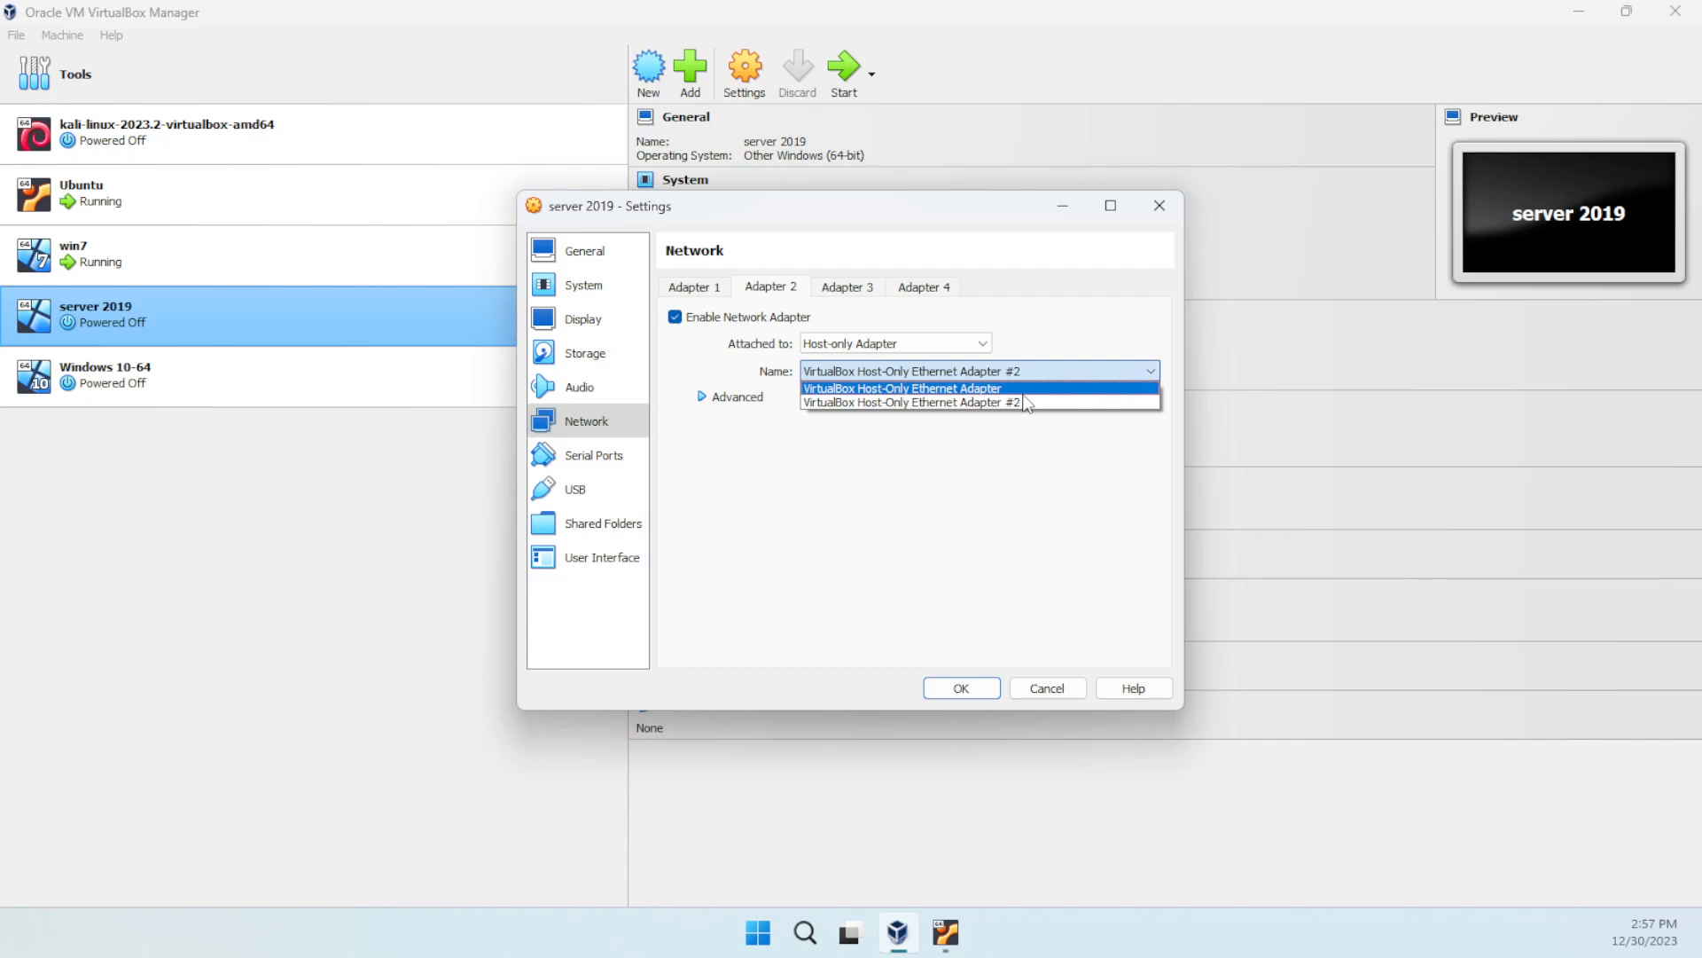
pyautogui.click(1024, 389)
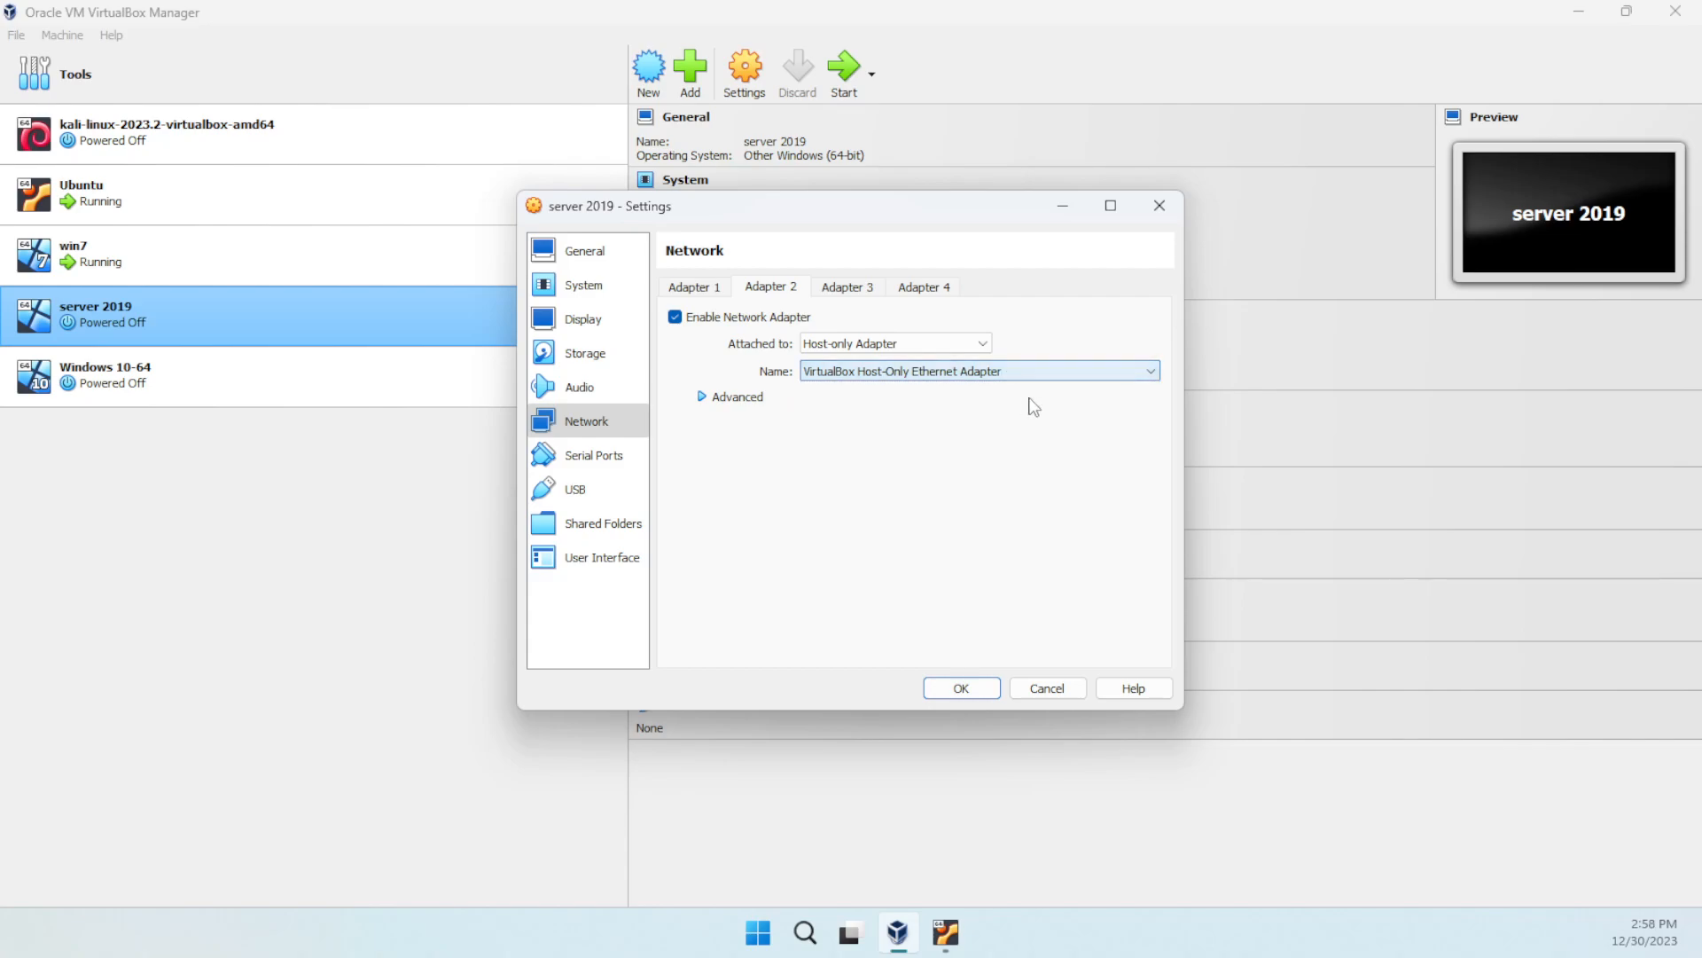
pyautogui.click(962, 689)
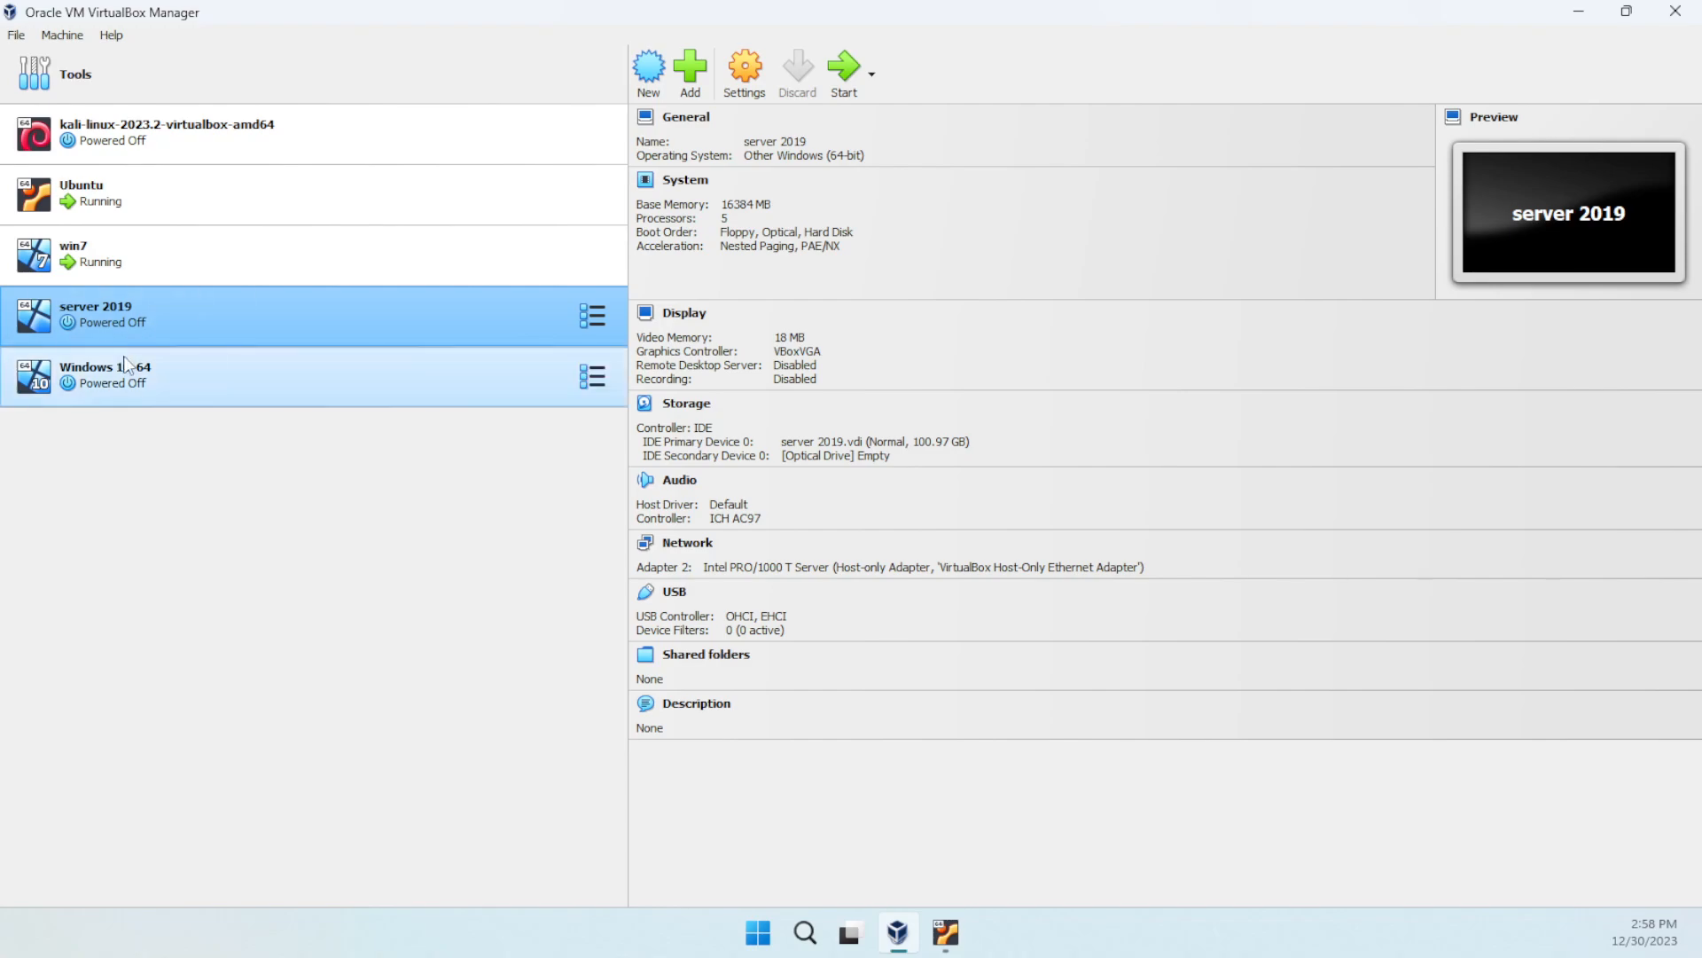
# - Bring the running Ubuntu and win7 VM windows to the front side by side
pyautogui.click(175, 202)
pyautogui.click(182, 275)
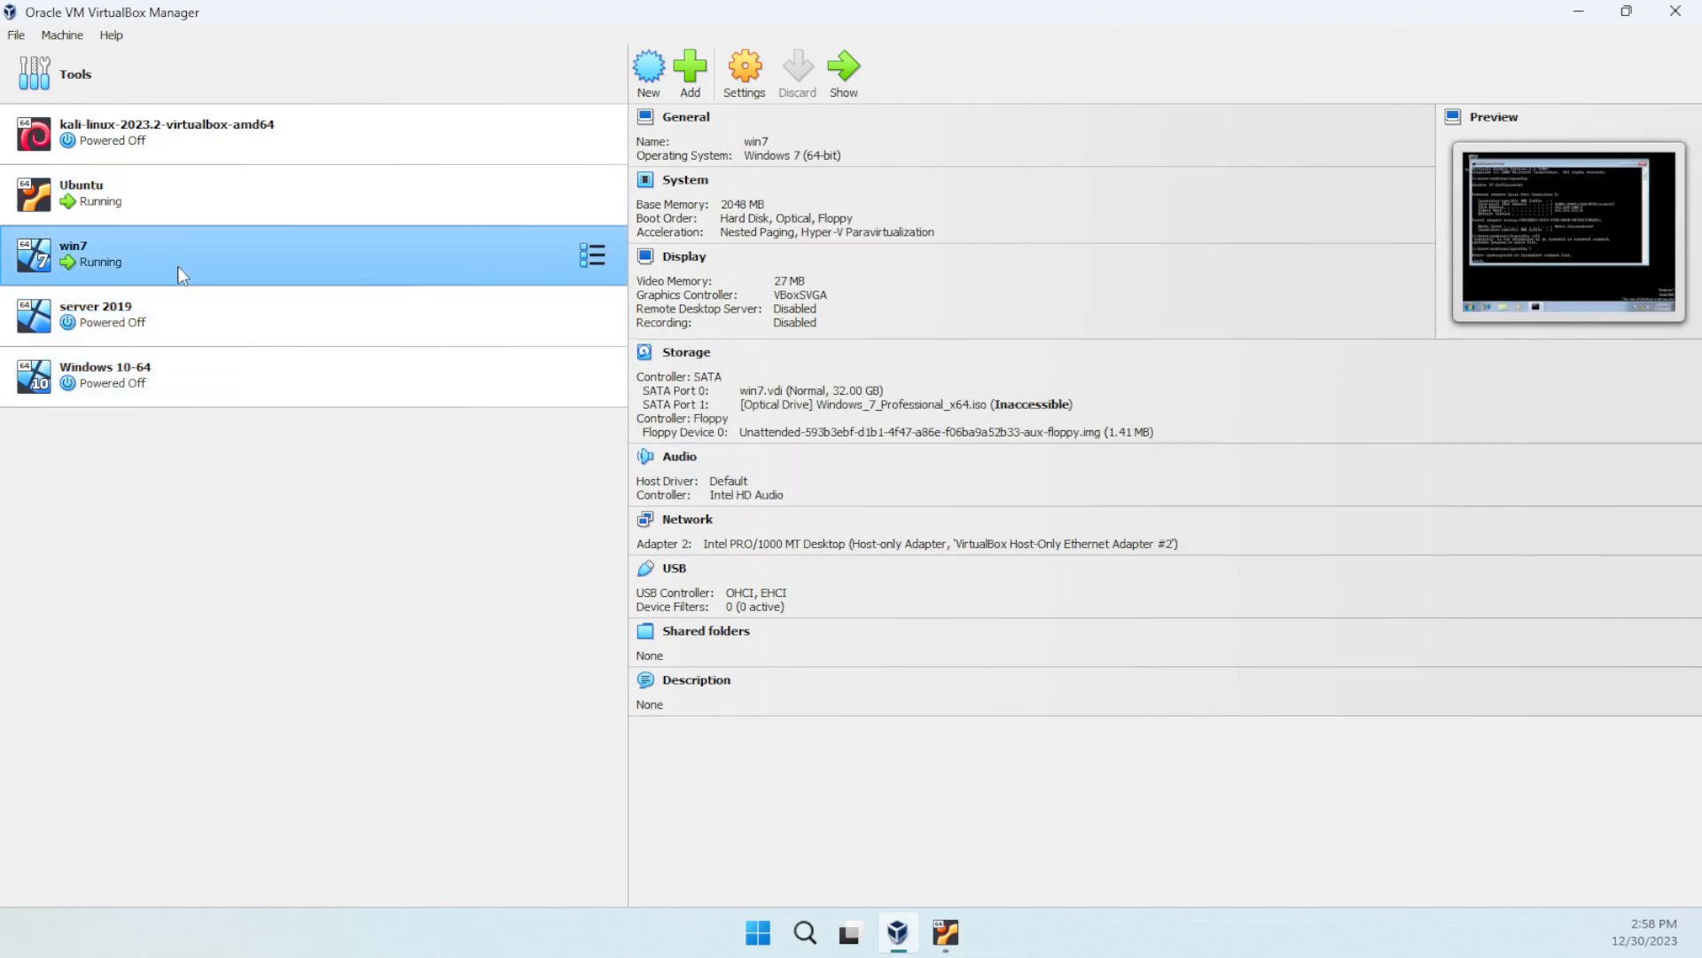
pyautogui.click(946, 933)
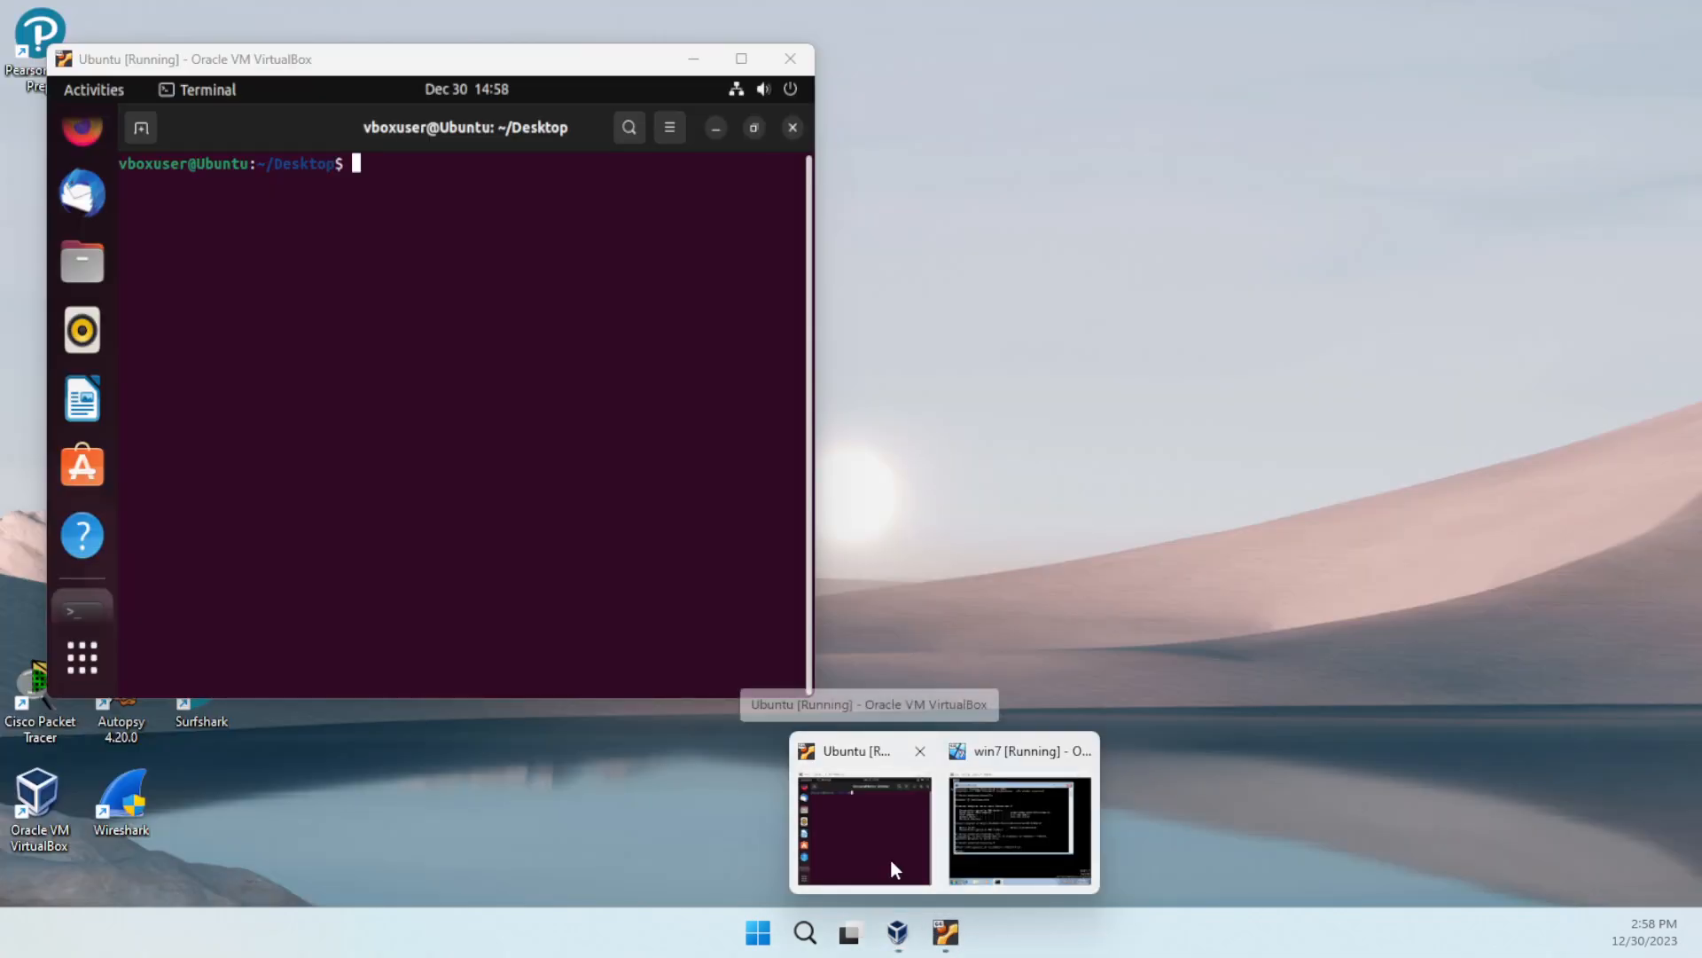
pyautogui.click(890, 859)
pyautogui.moveTo(946, 933)
pyautogui.click(1026, 825)
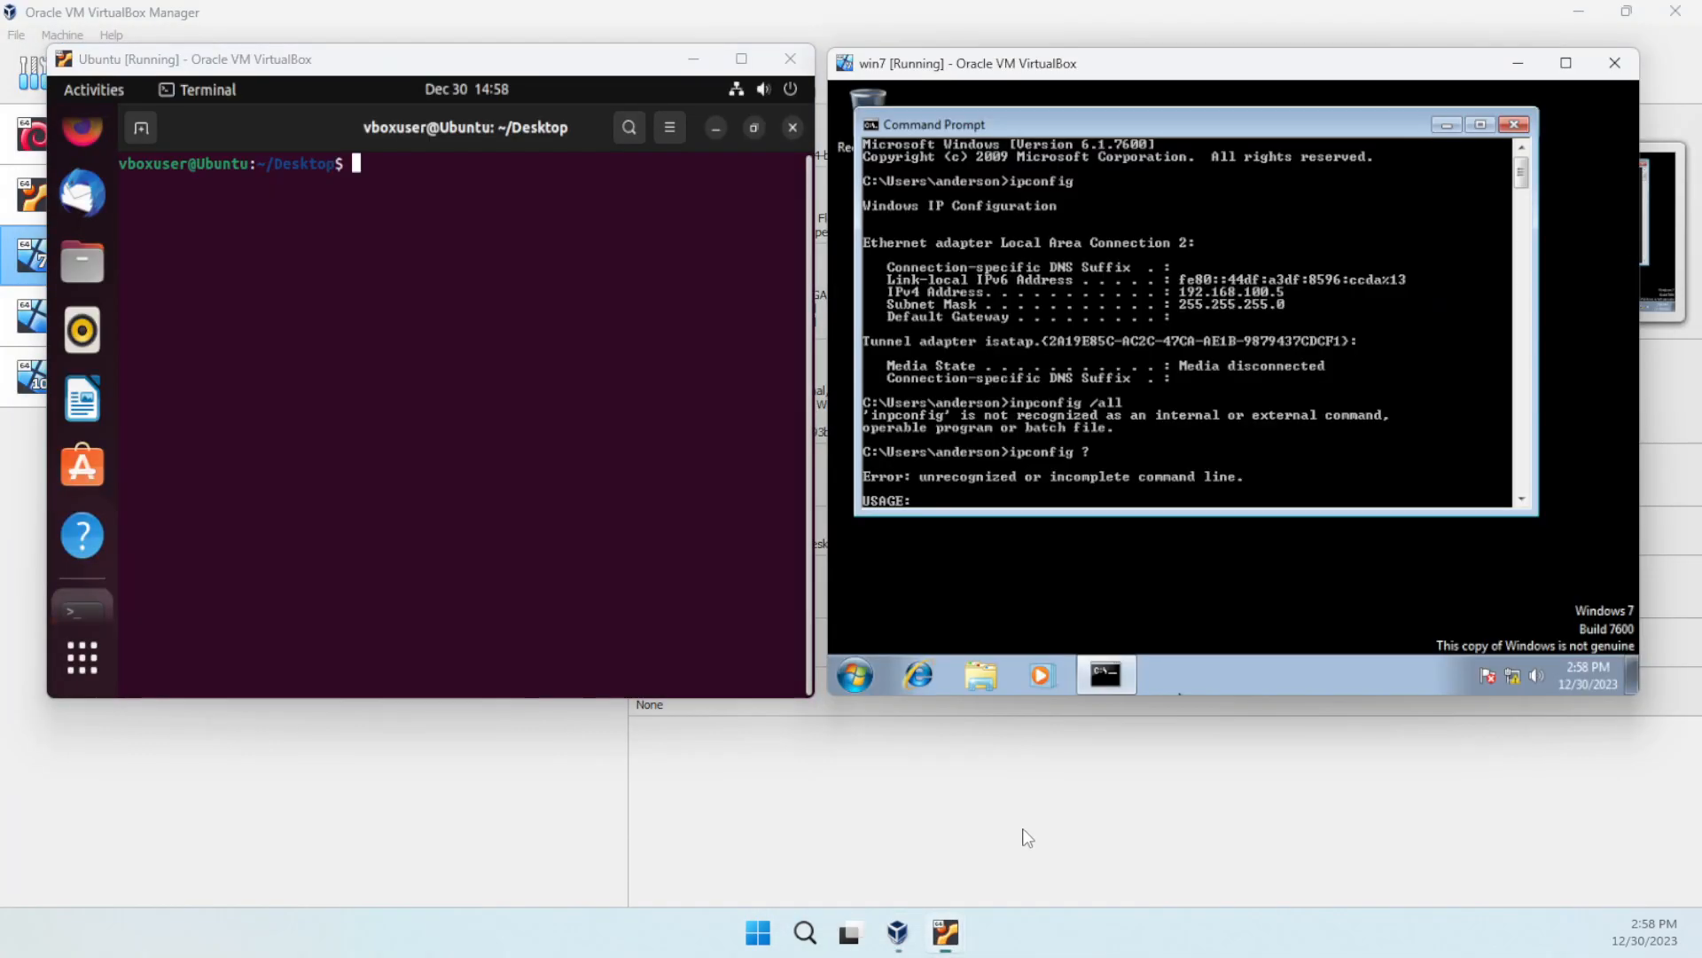
# - Close win7's old Command Prompt and Ubuntu's old terminal, then open a terminal on Ubuntu's Desktop
pyautogui.click(1516, 126)
pyautogui.click(795, 129)
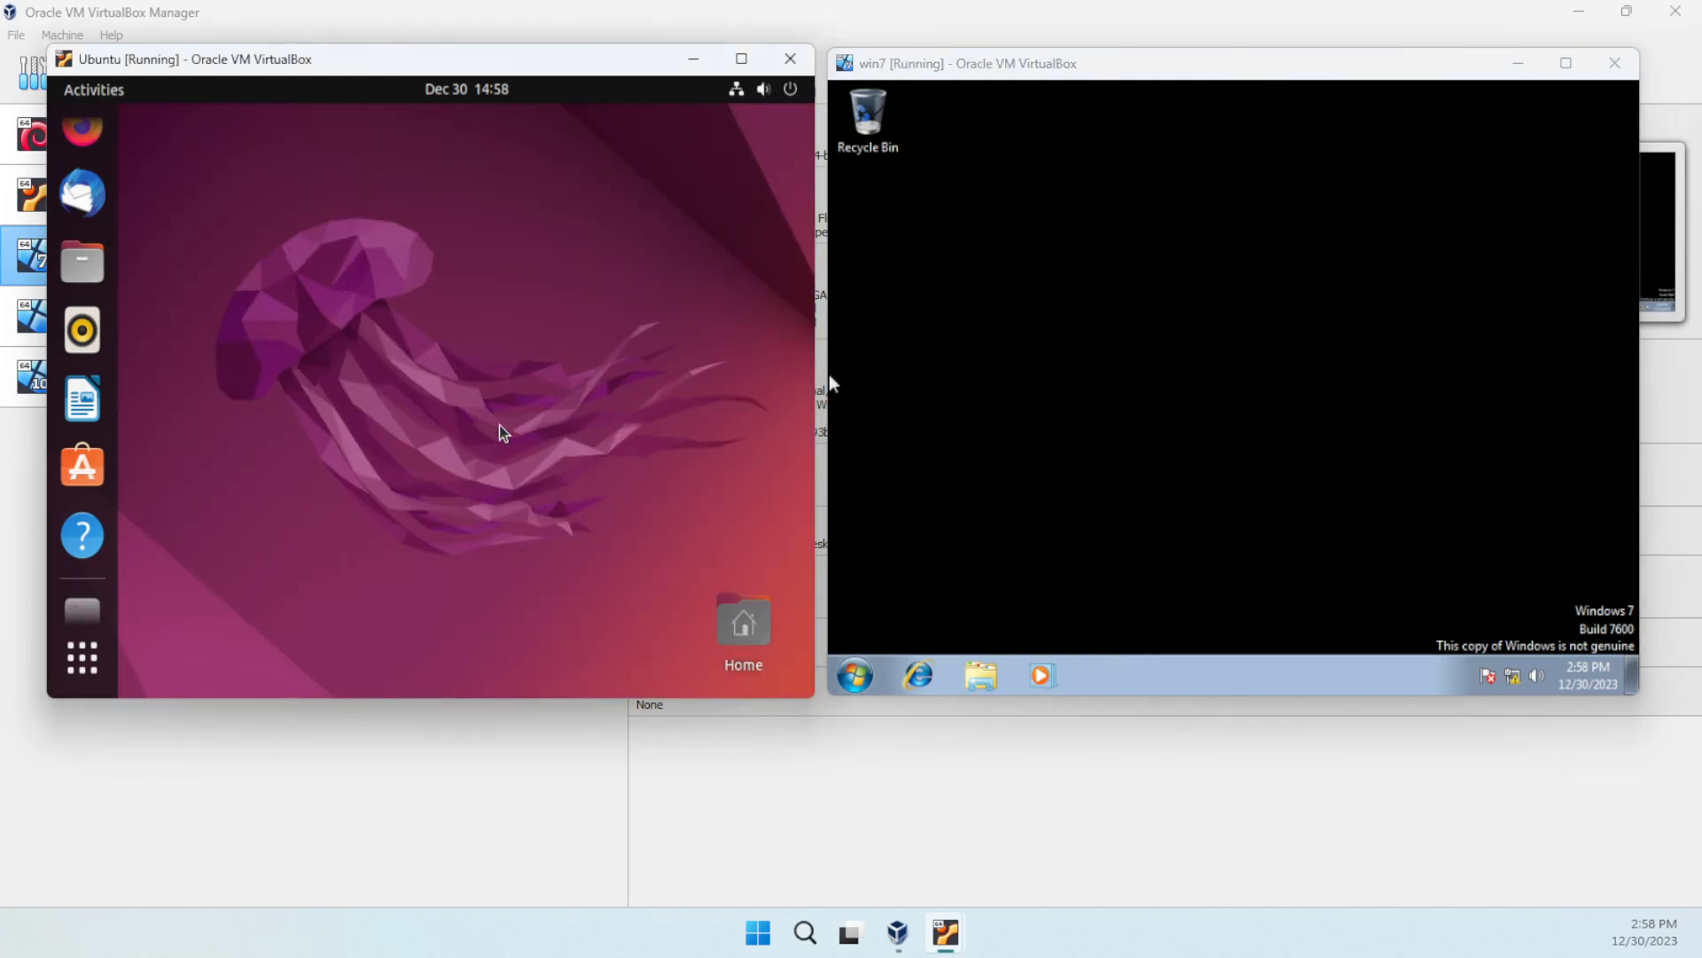
pyautogui.rightClick(253, 312)
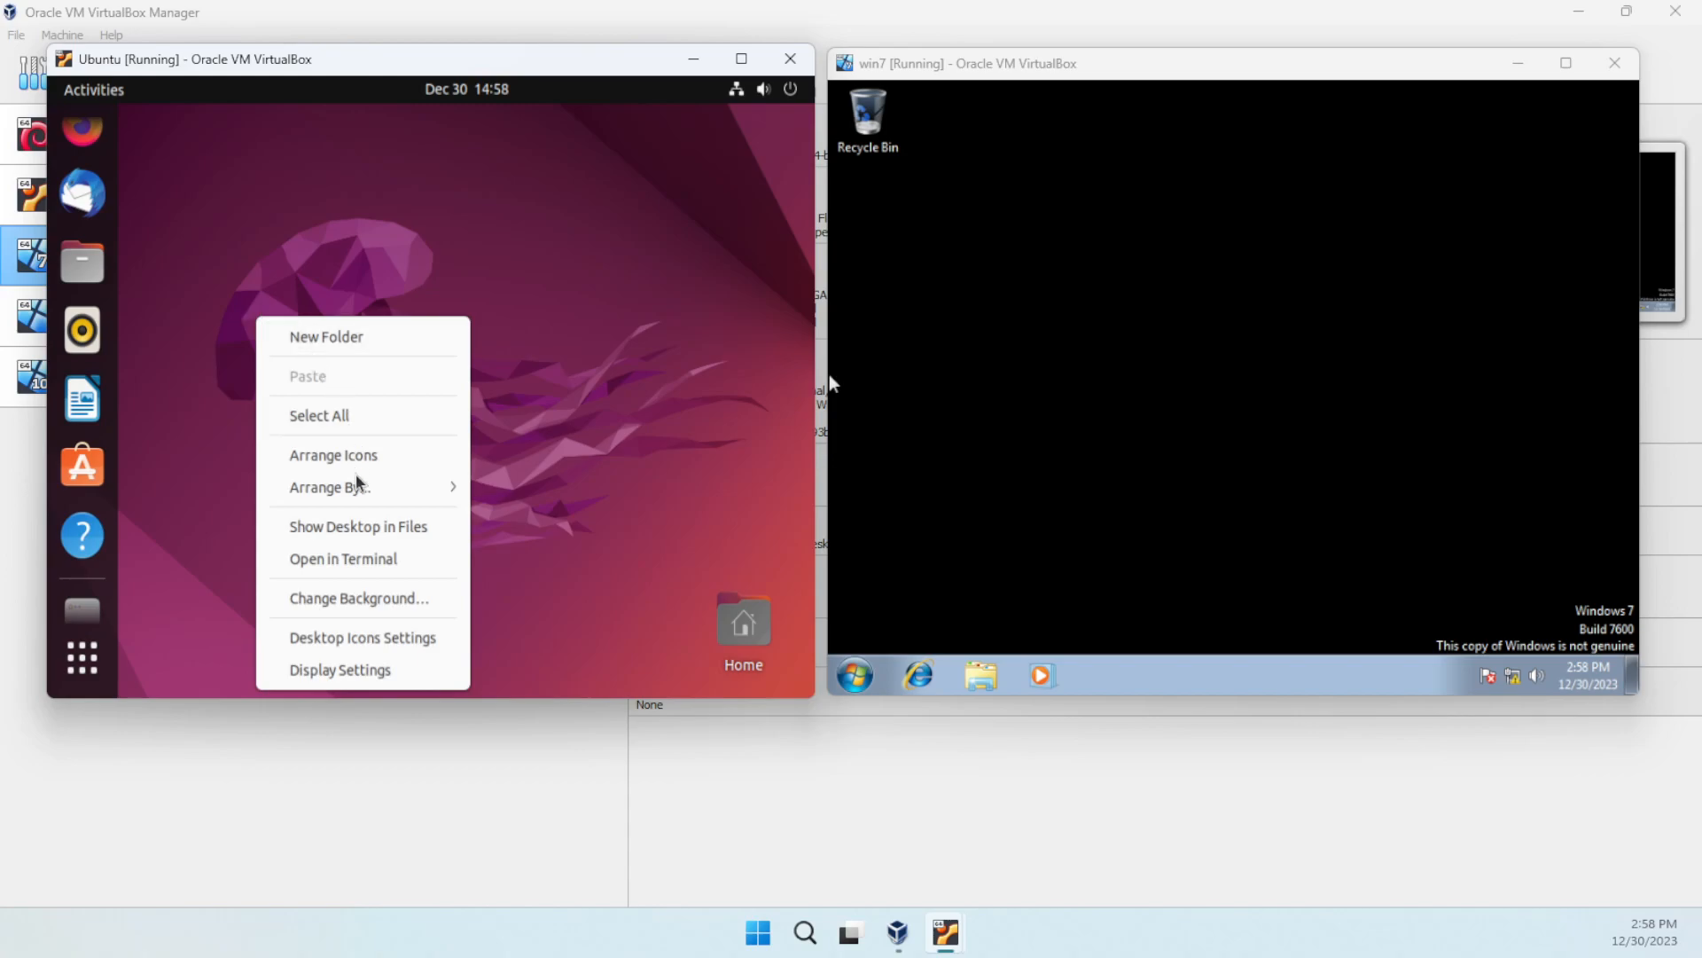
pyautogui.click(368, 558)
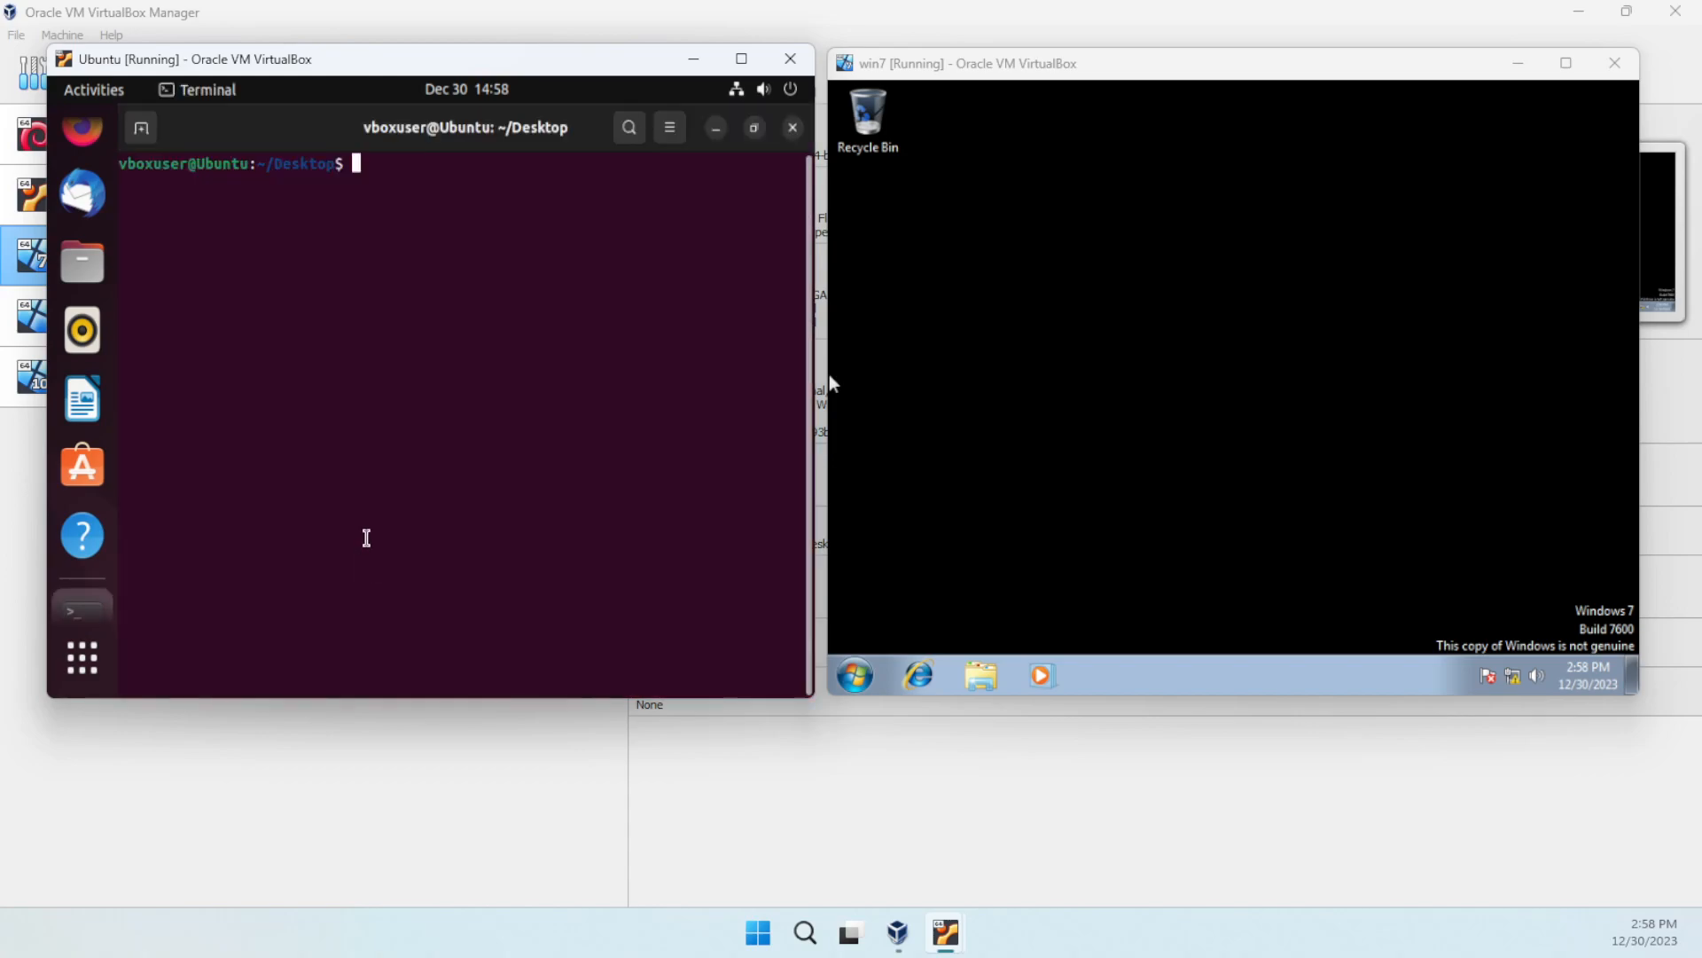
# - Enlarge the Ubuntu terminal and run ip addr show, highlighting the address 192.168.100.6/24
pyautogui.hotkey('ctrl', 'shift', '+')
pyautogui.hotkey('ctrl', 'shift', '+')
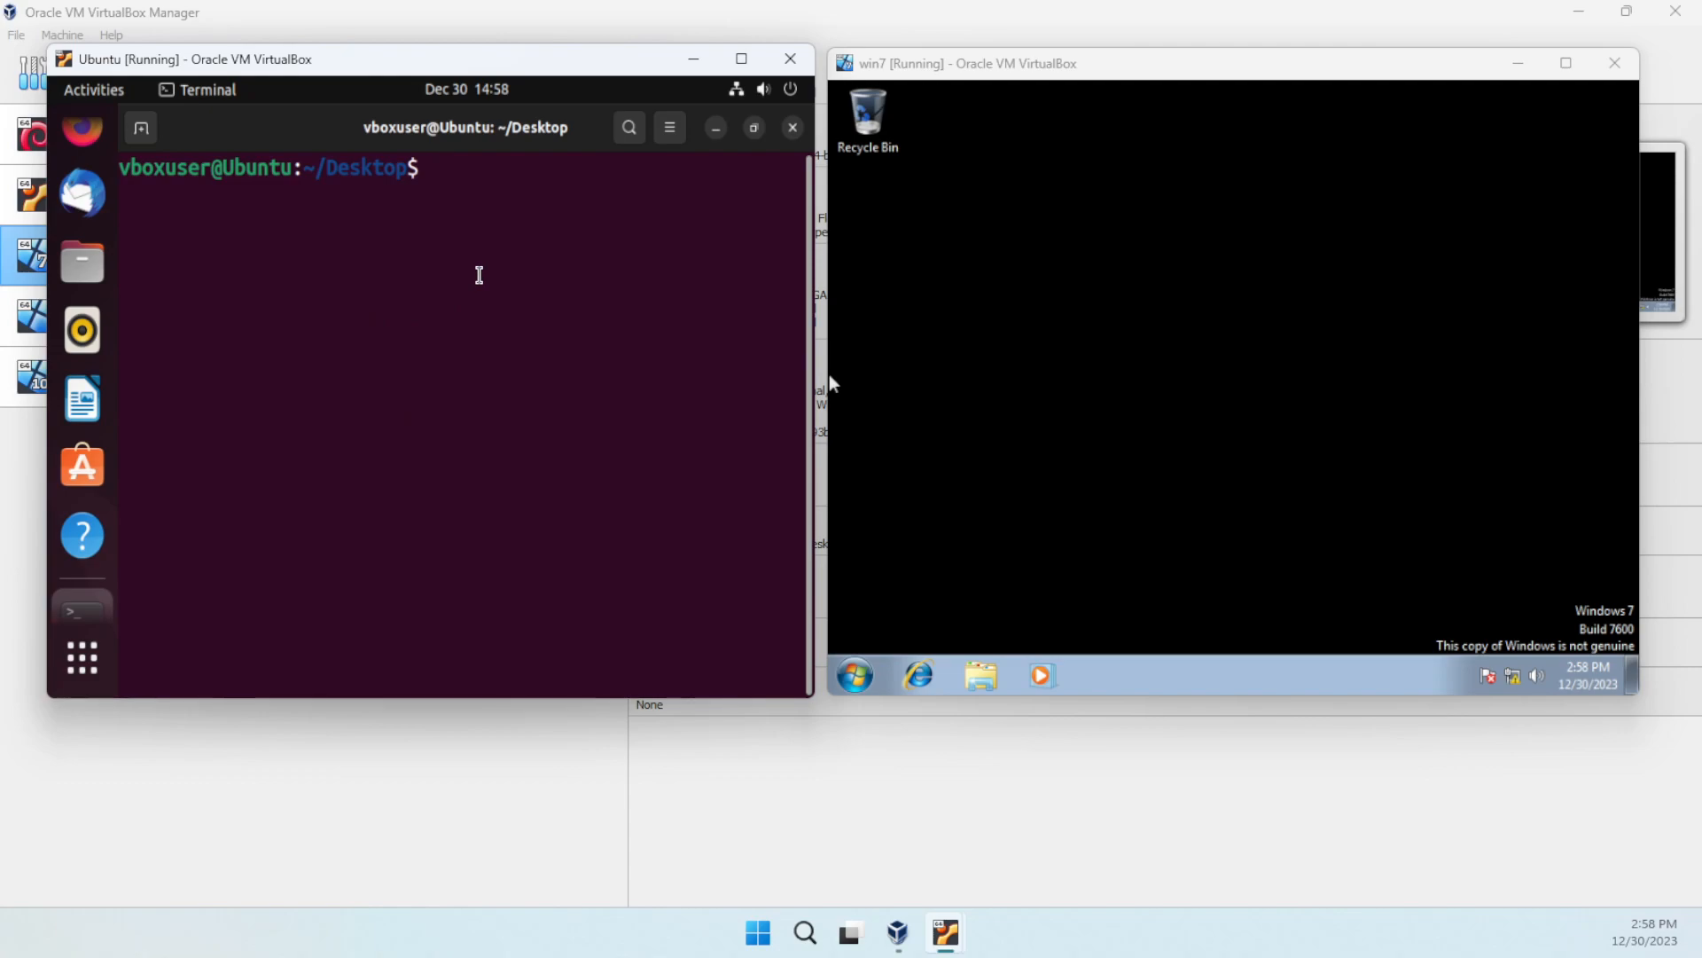
pyautogui.write('ip addr show')
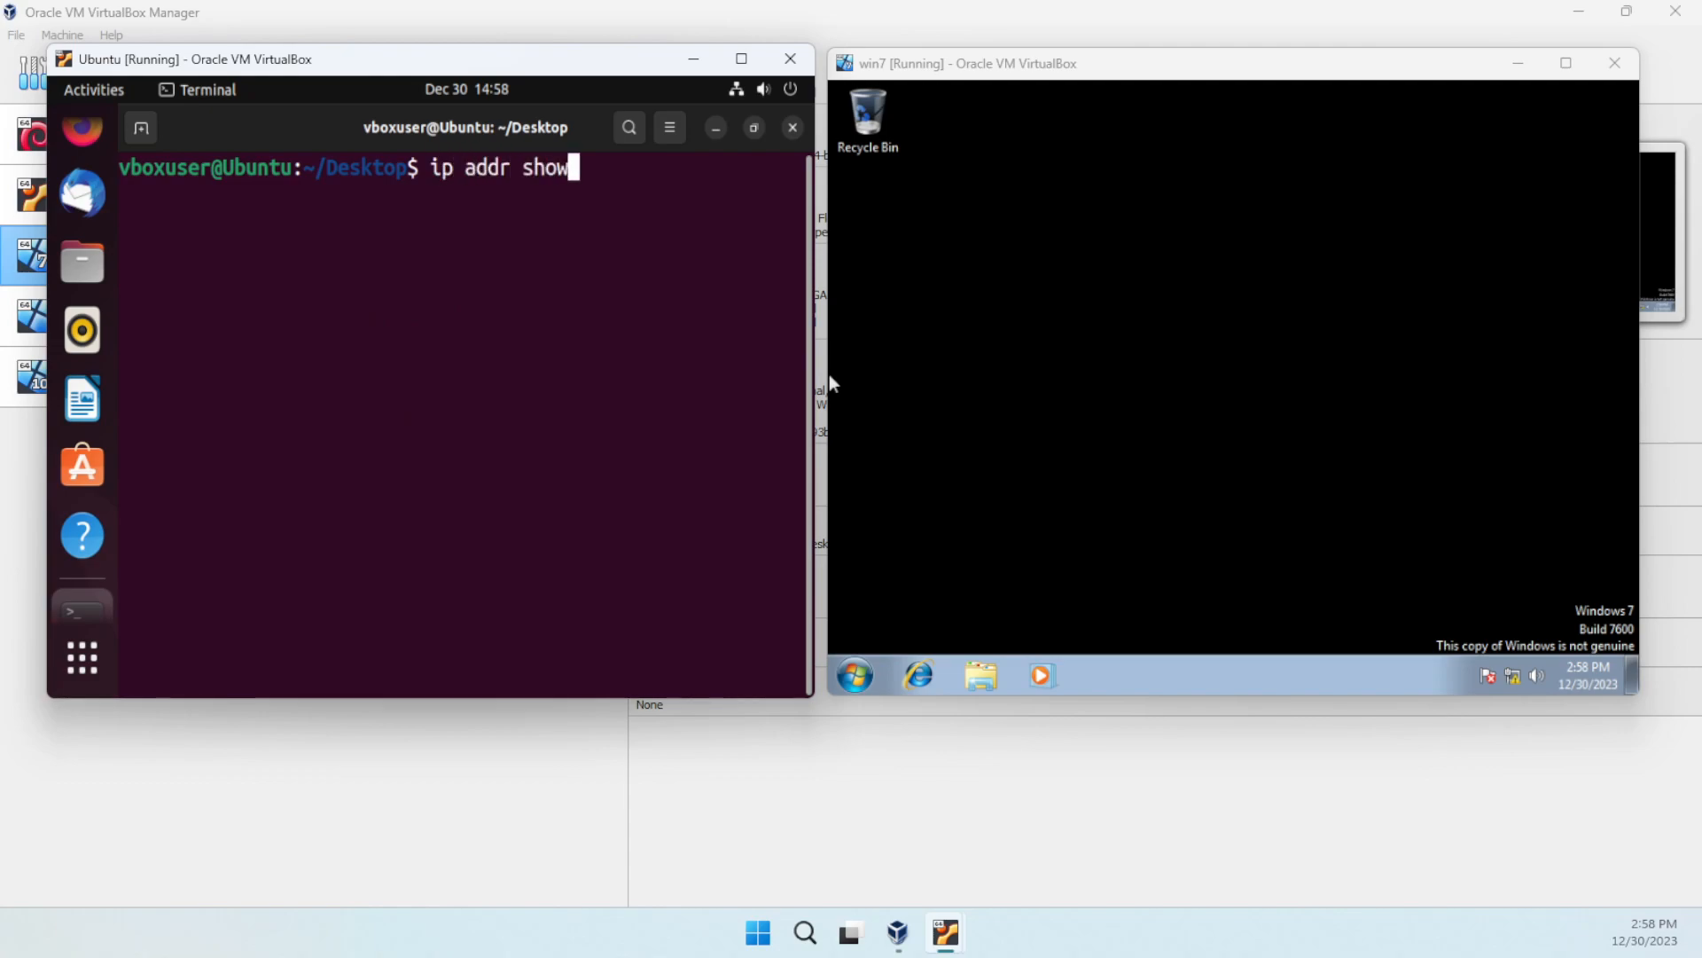
pyautogui.press('Return')
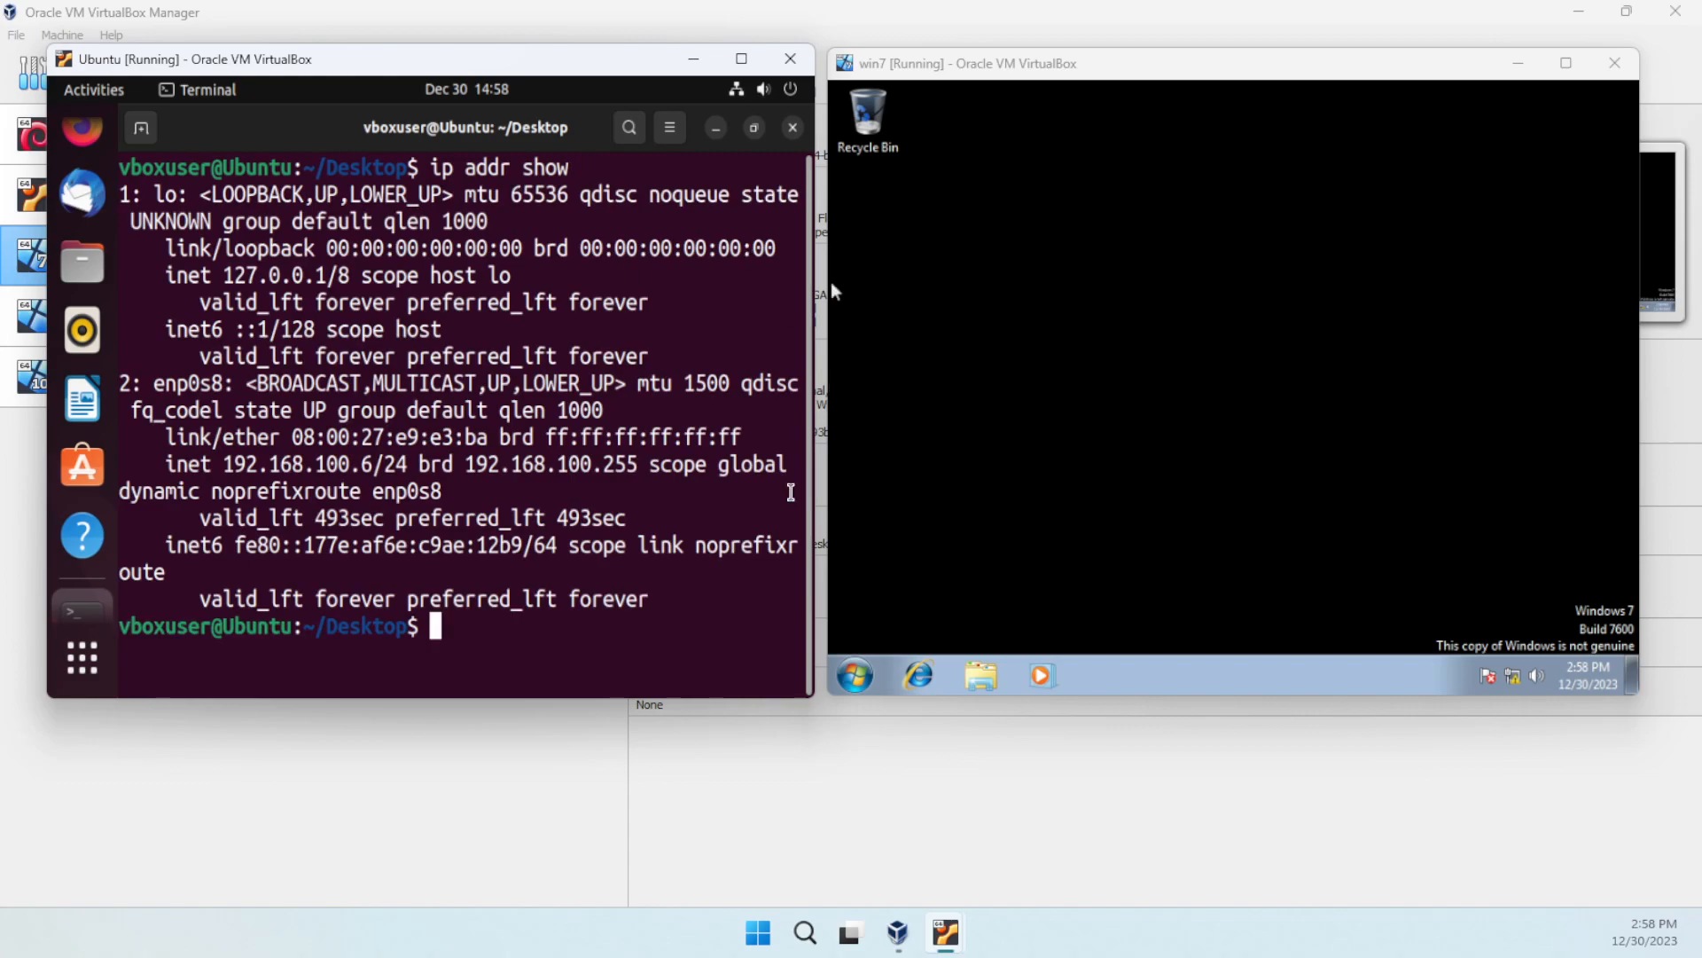
pyautogui.moveTo(222, 464); pyautogui.dragTo(415, 465)
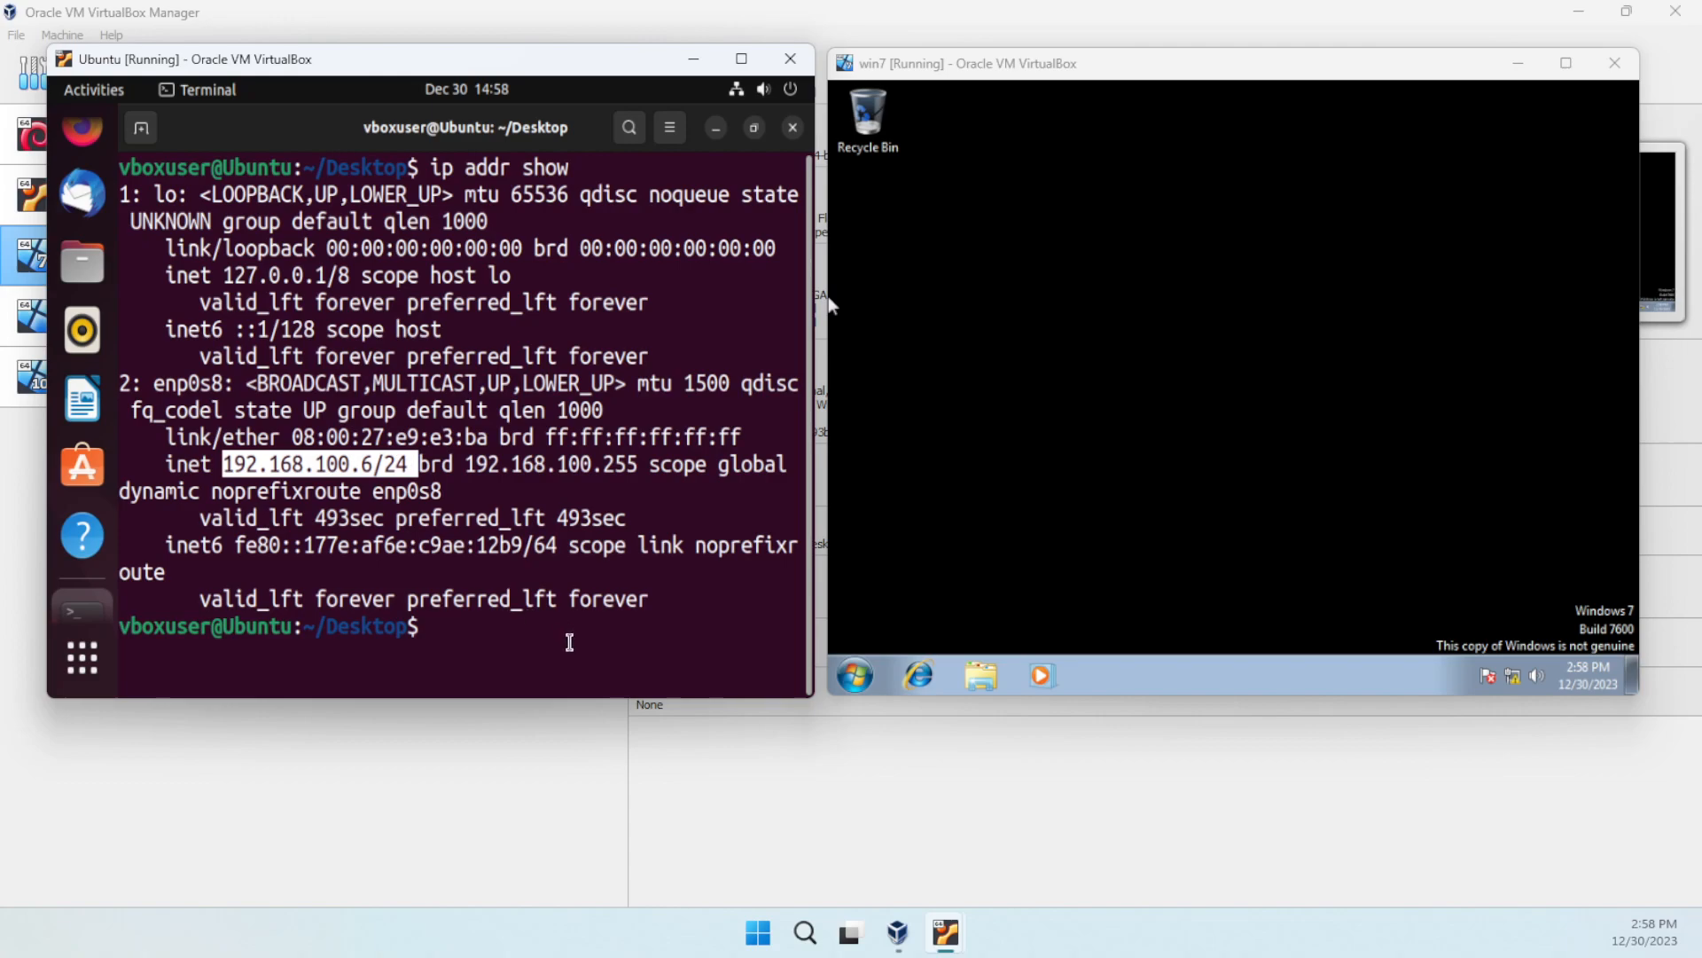
# - Open a Command Prompt in the win7 VM from the Start menu
pyautogui.click(1117, 433)
pyautogui.click(864, 679)
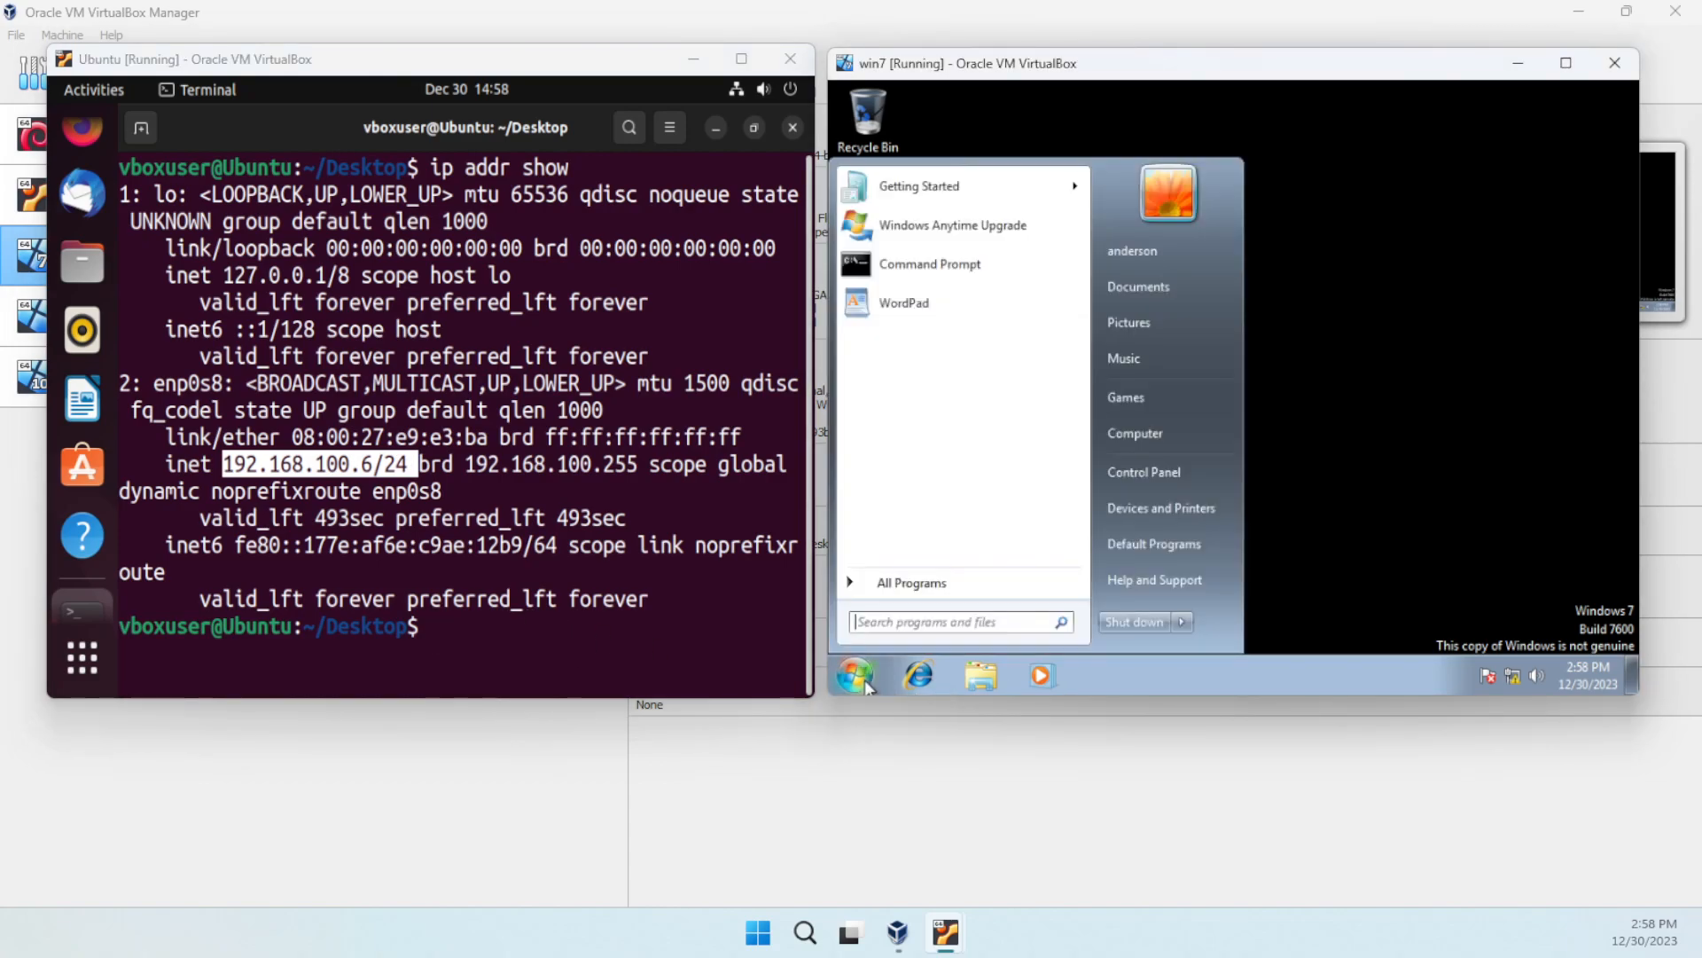
pyautogui.click(895, 265)
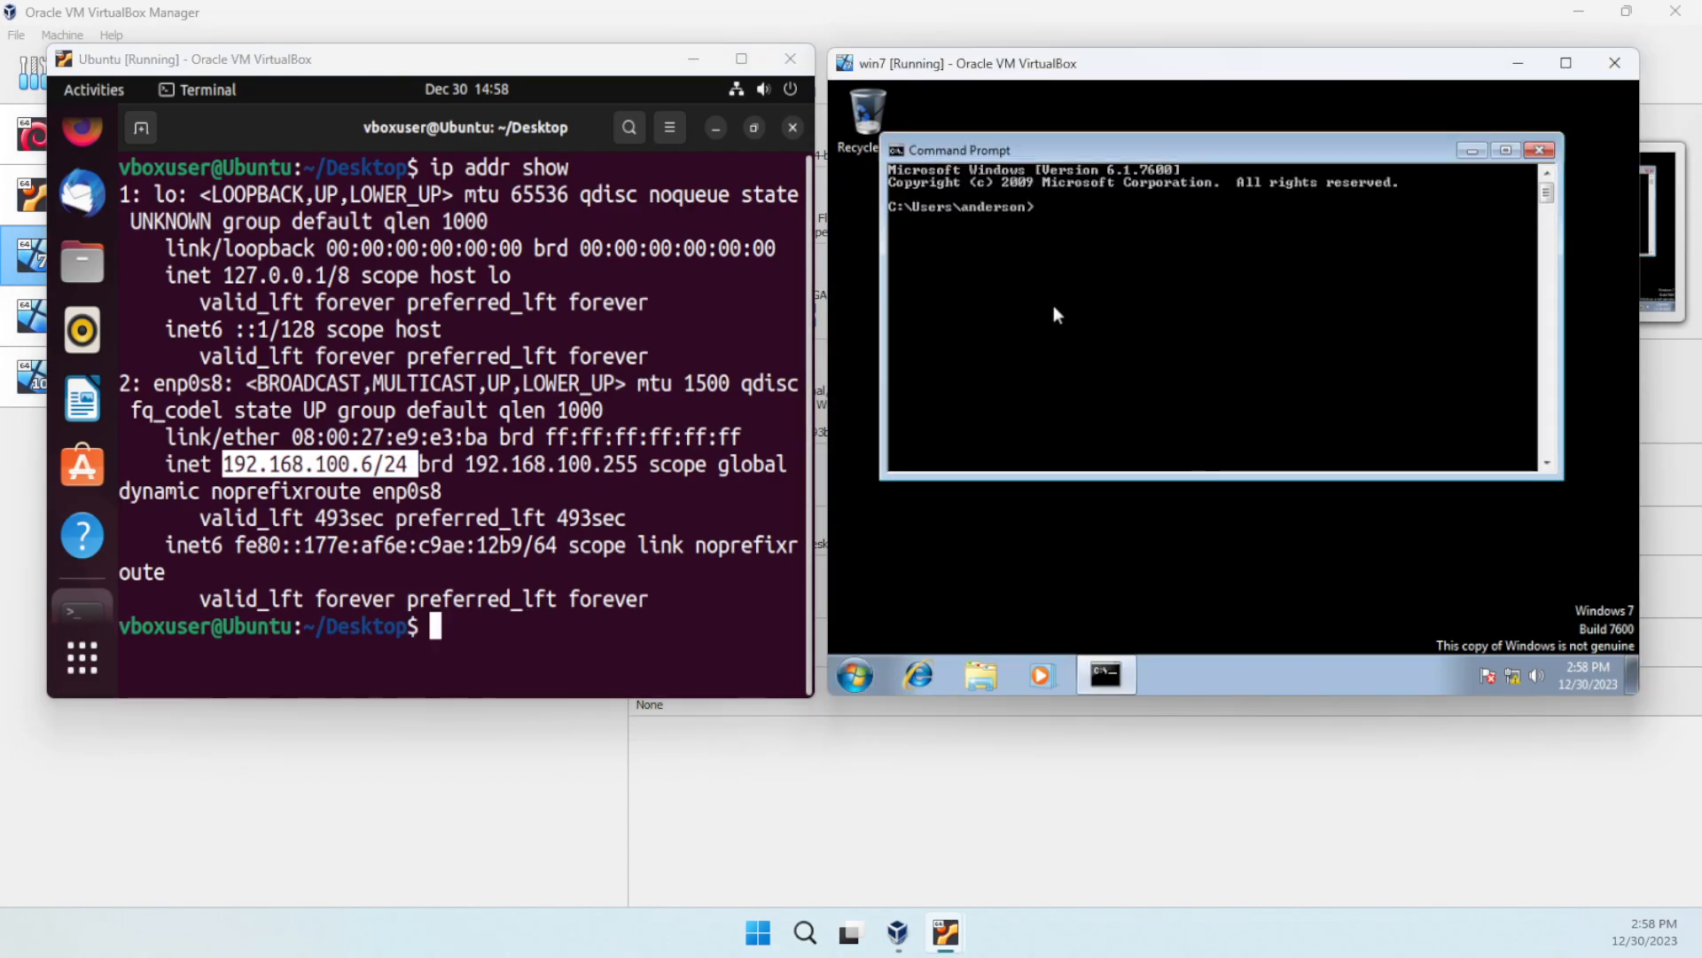
# - In win7, run ipconfig (showing 192.168.100.5) and then ping 192.168.100.6
pyautogui.write('ipconfig')
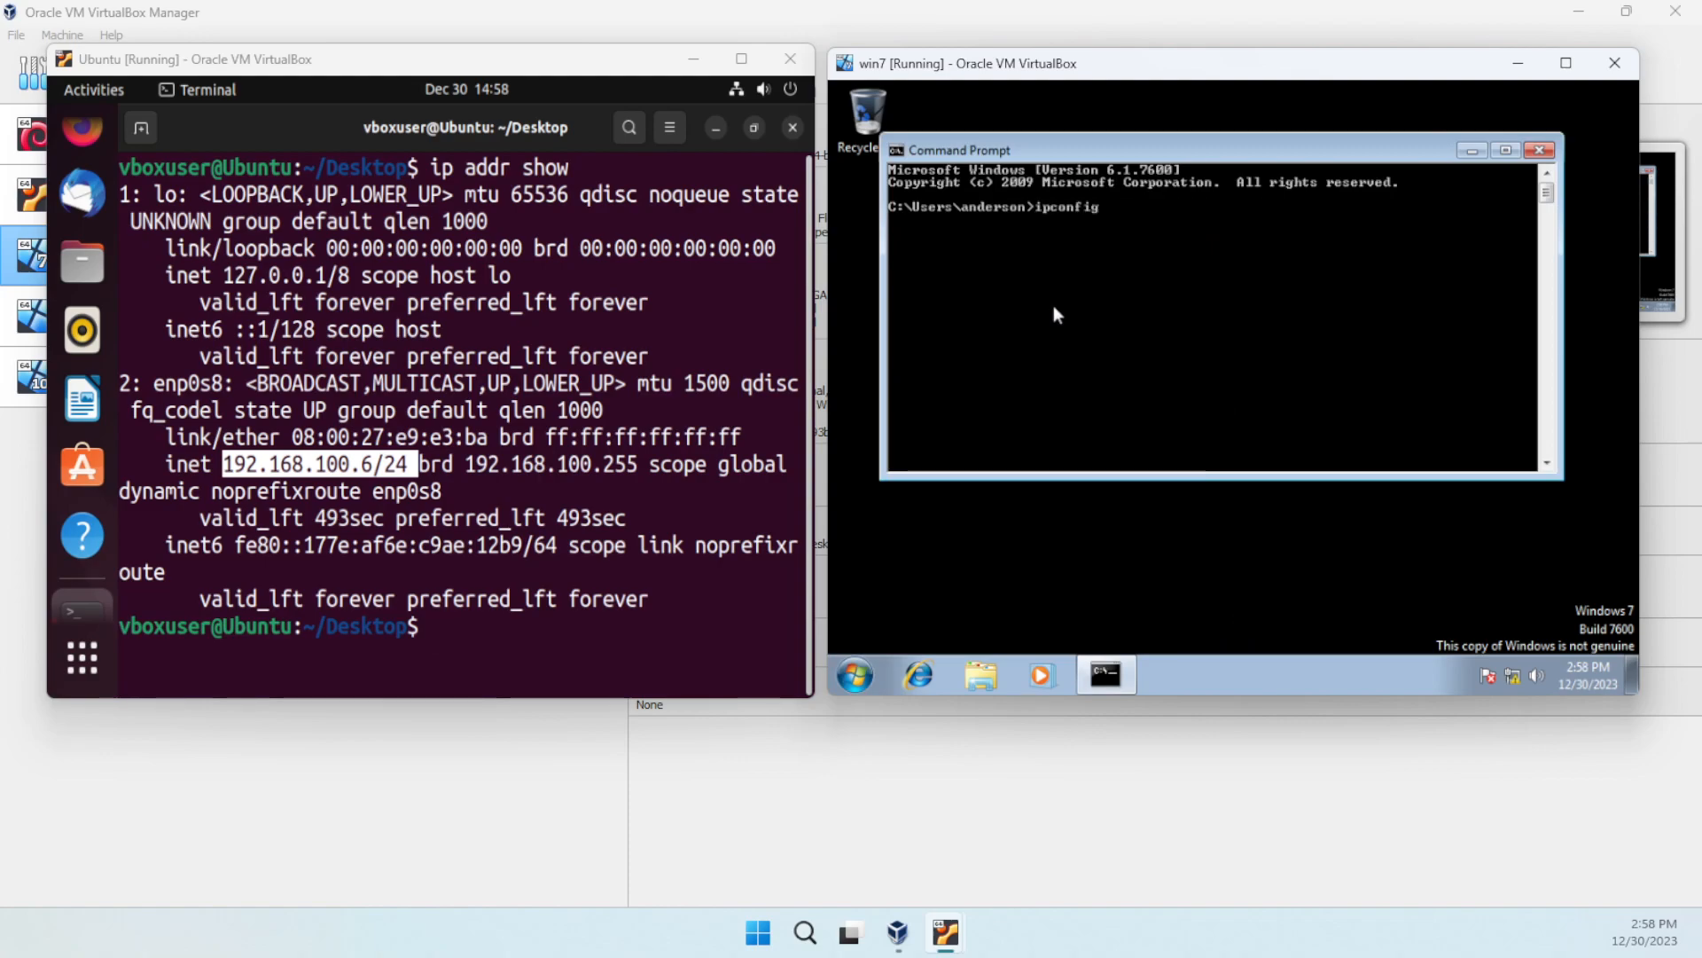
pyautogui.press('Return')
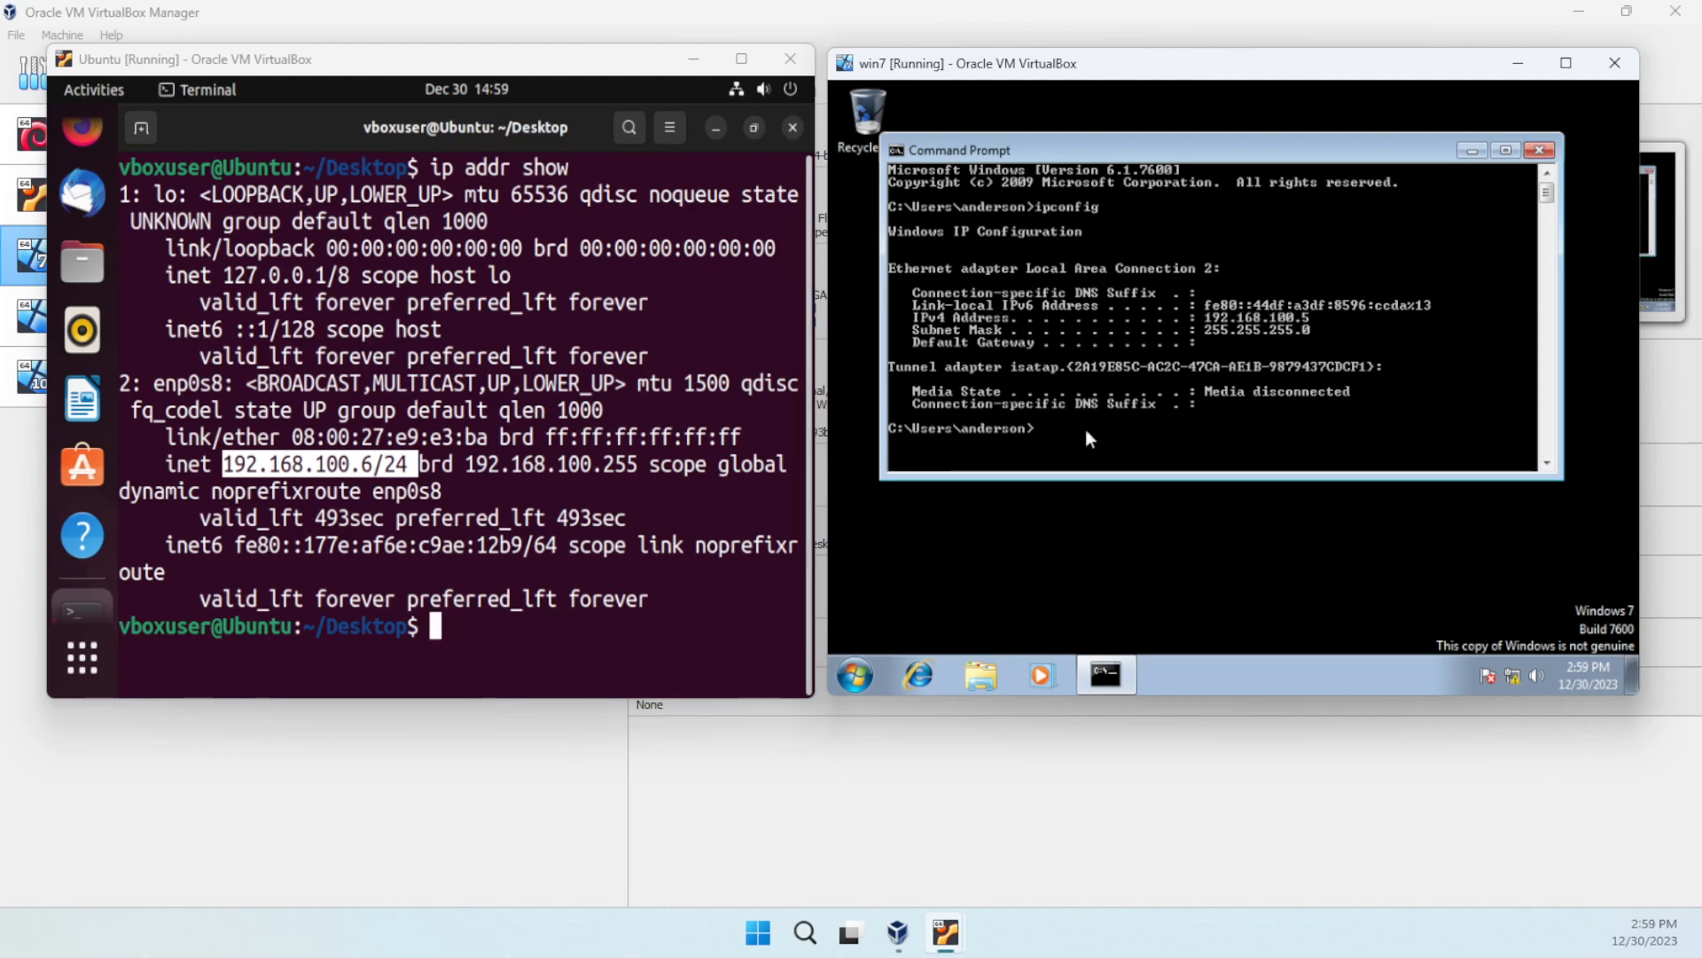
pyautogui.write('ping')
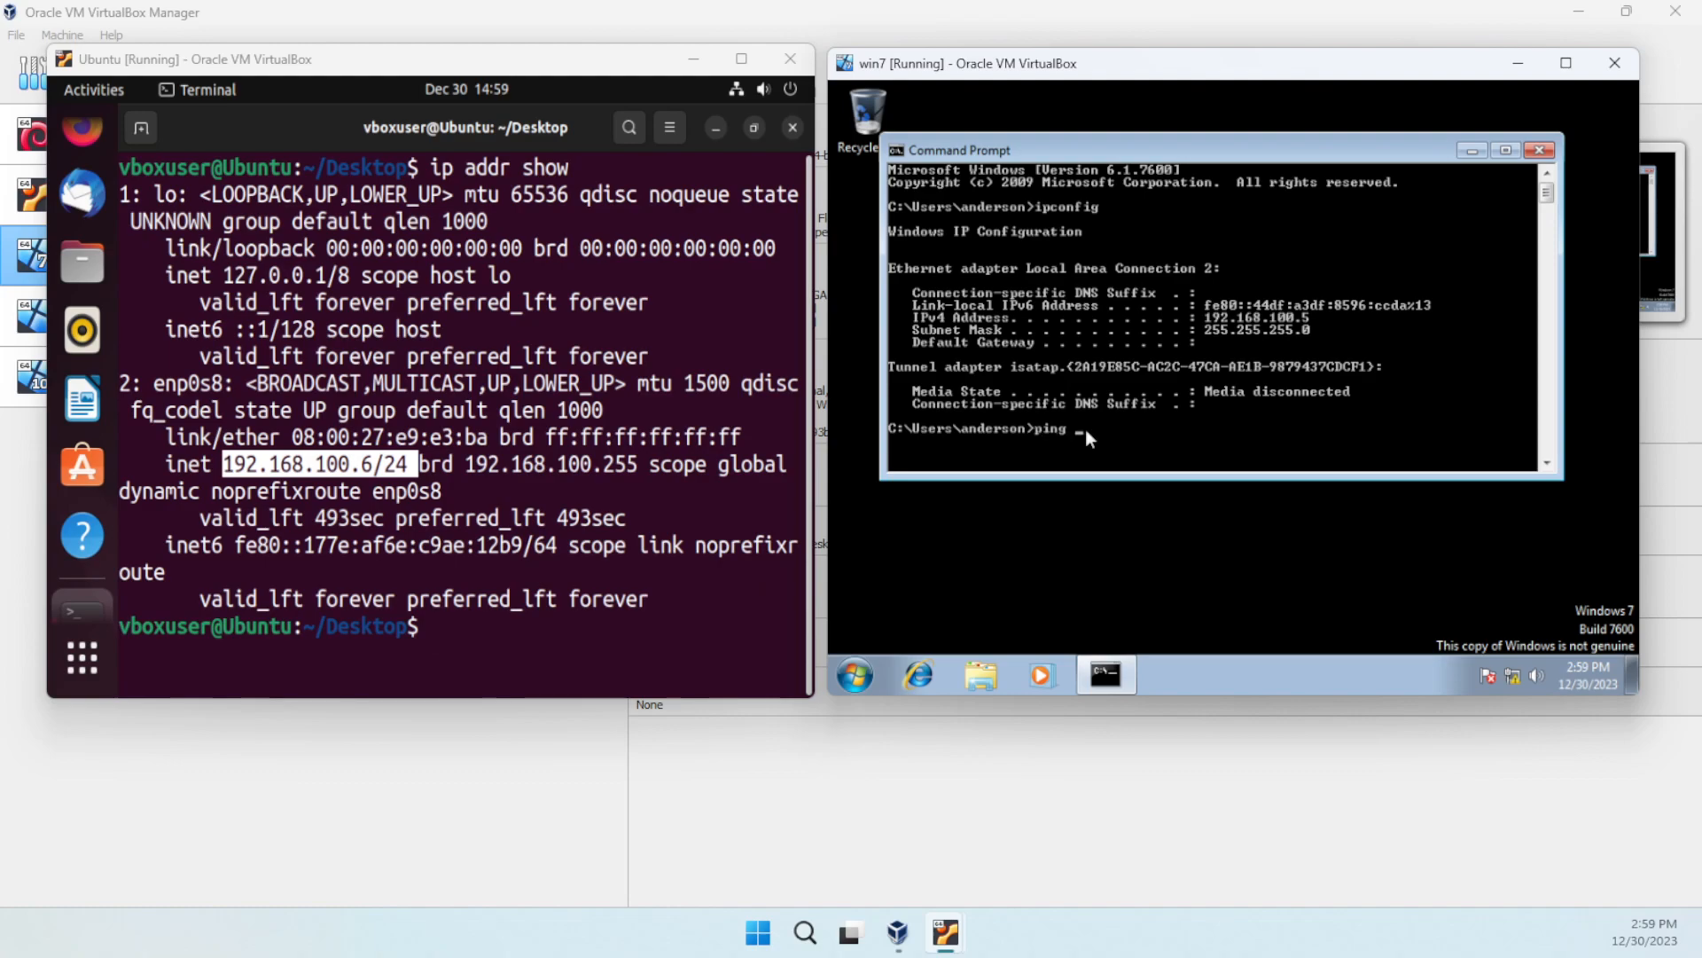
pyautogui.write(' 192.168.100.')
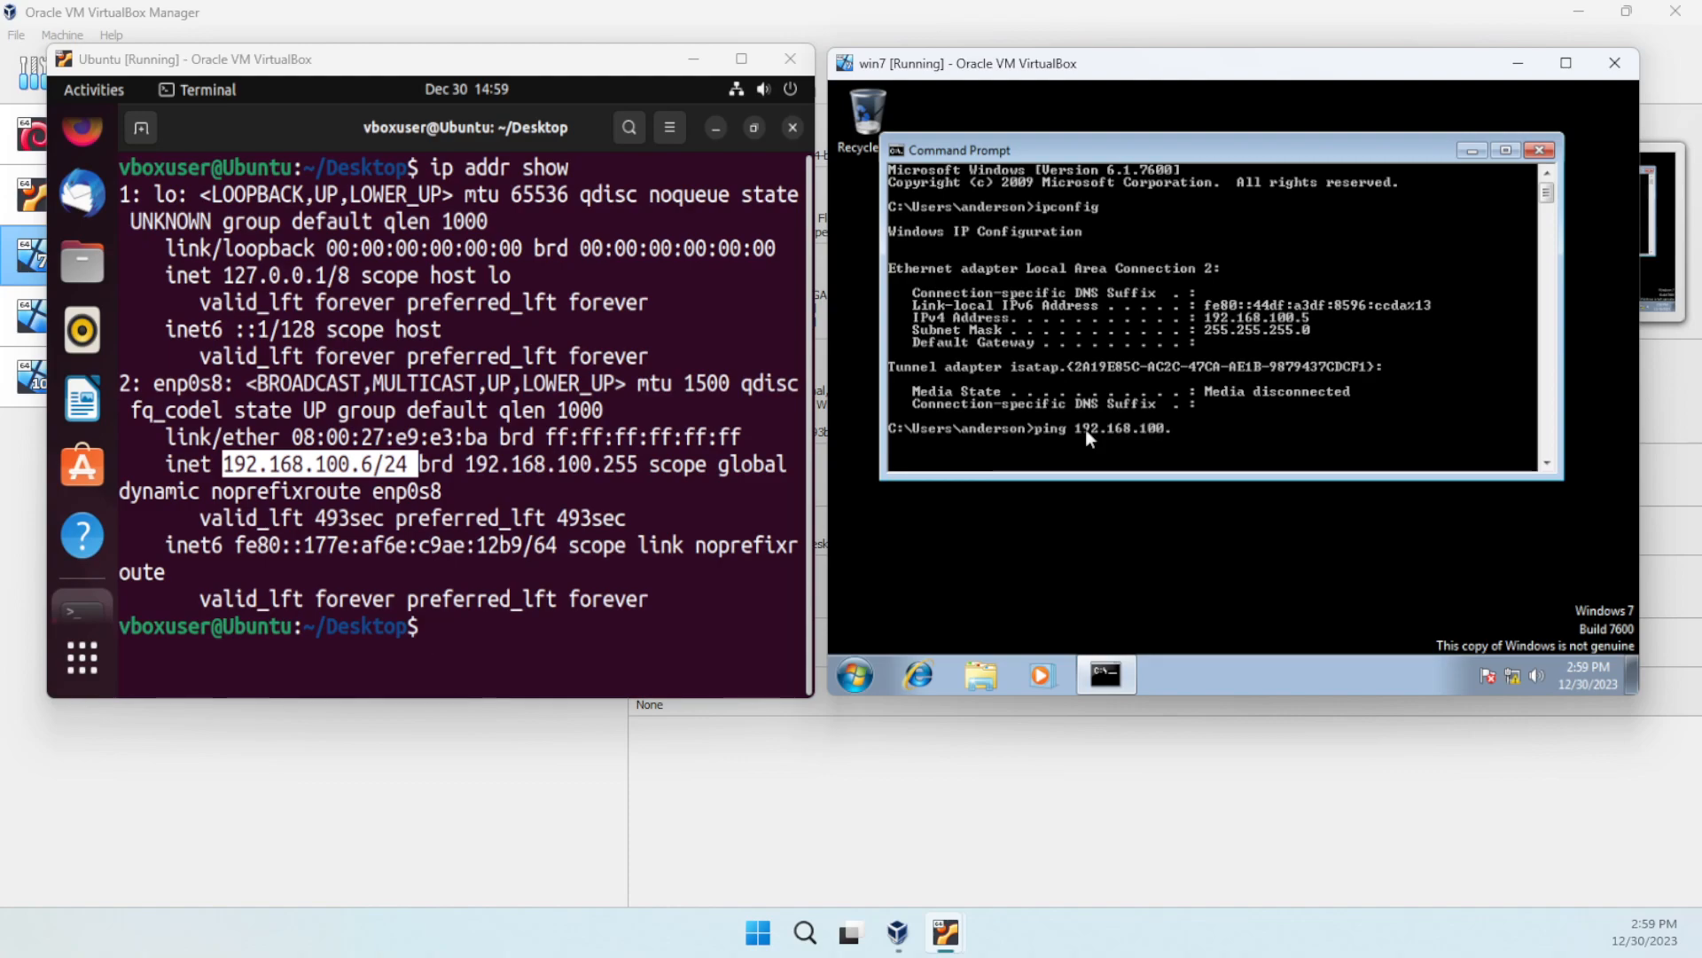
pyautogui.write('6')
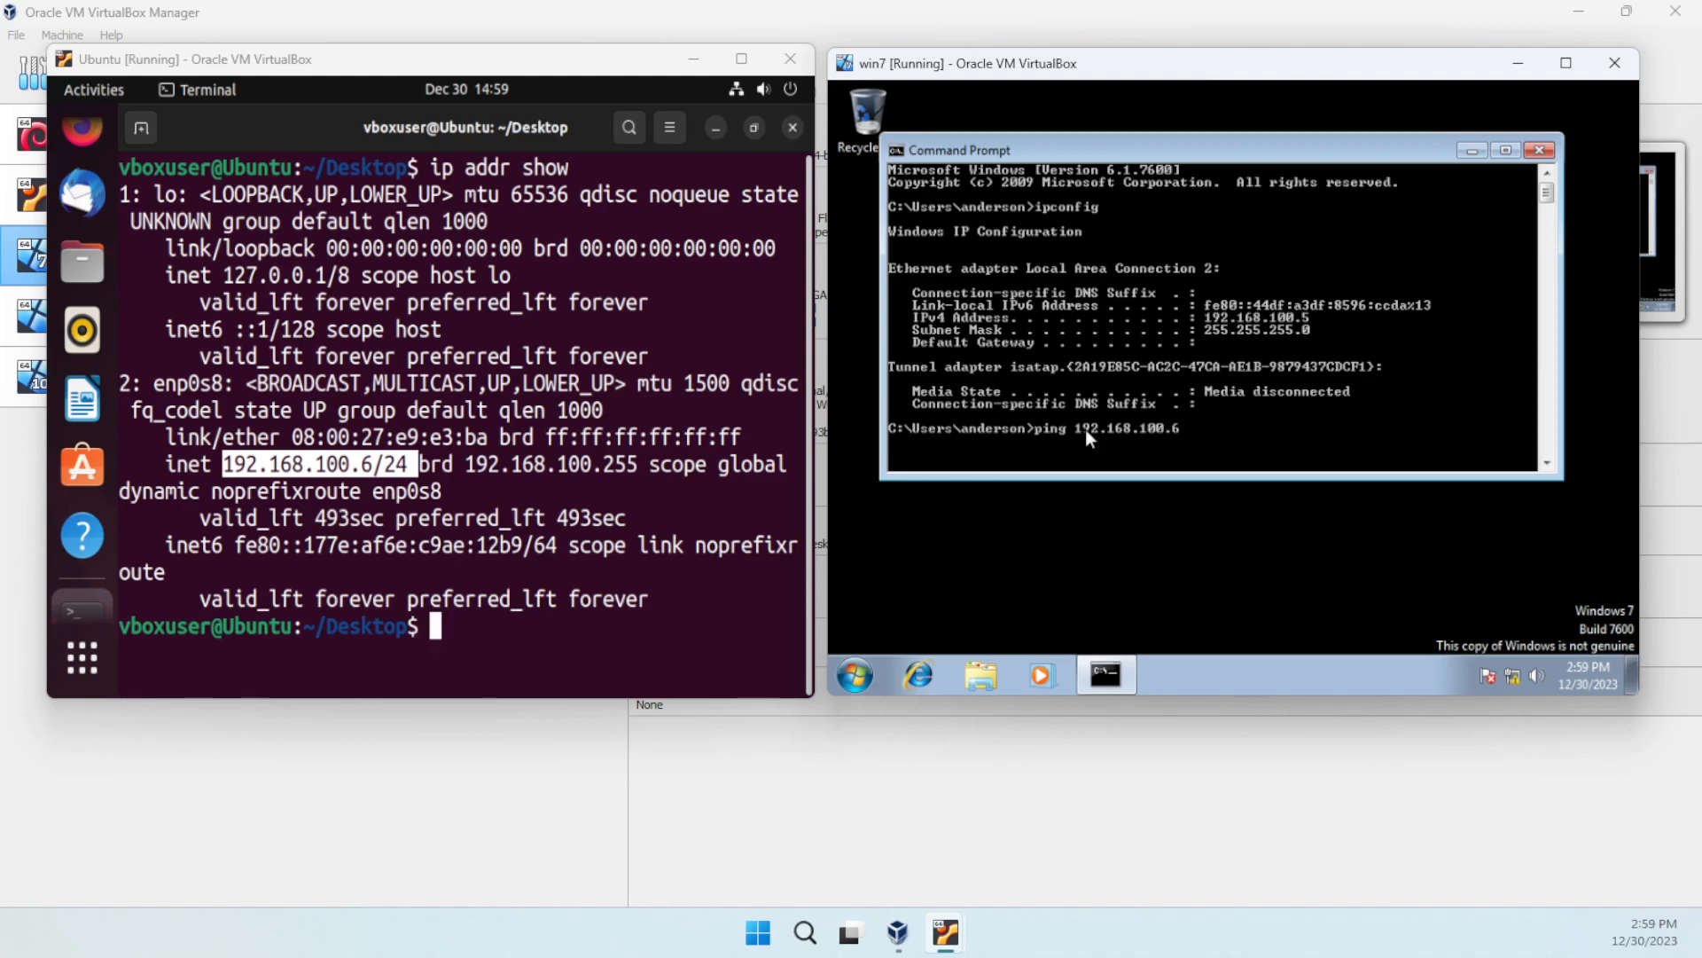
pyautogui.press('Return')
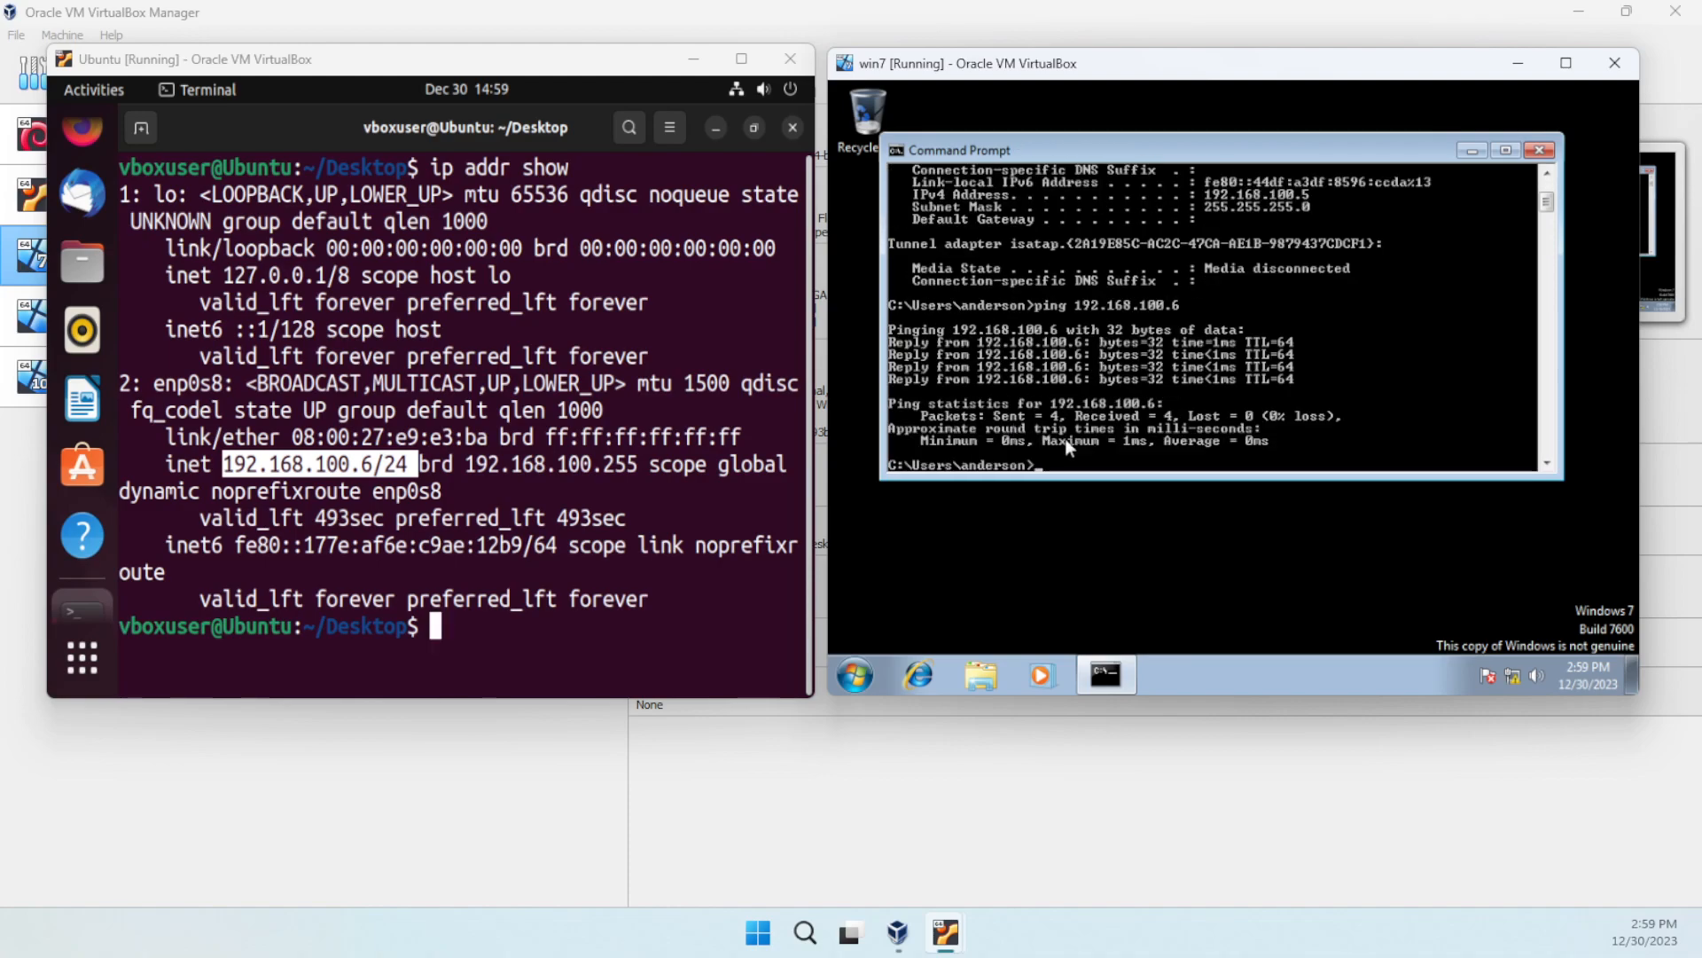
# - From the Ubuntu terminal, run ping -c 4 192.168.100.5 to the Win7 VM
pyautogui.click(488, 623)
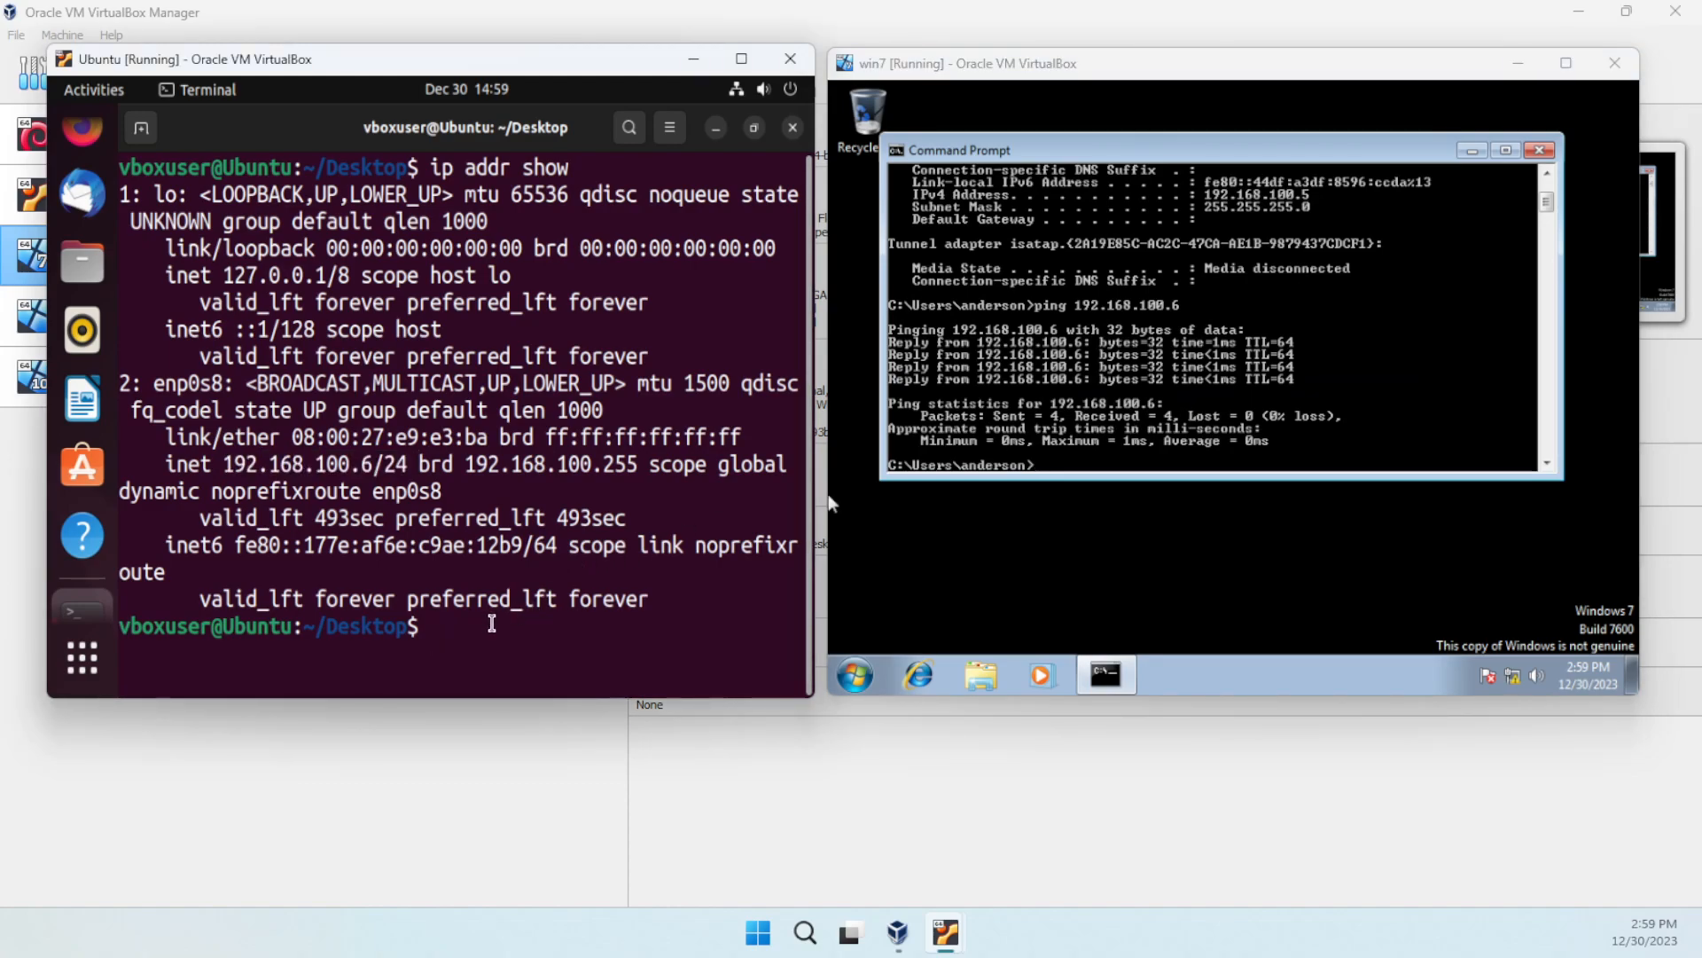
pyautogui.write('ping -c 4')
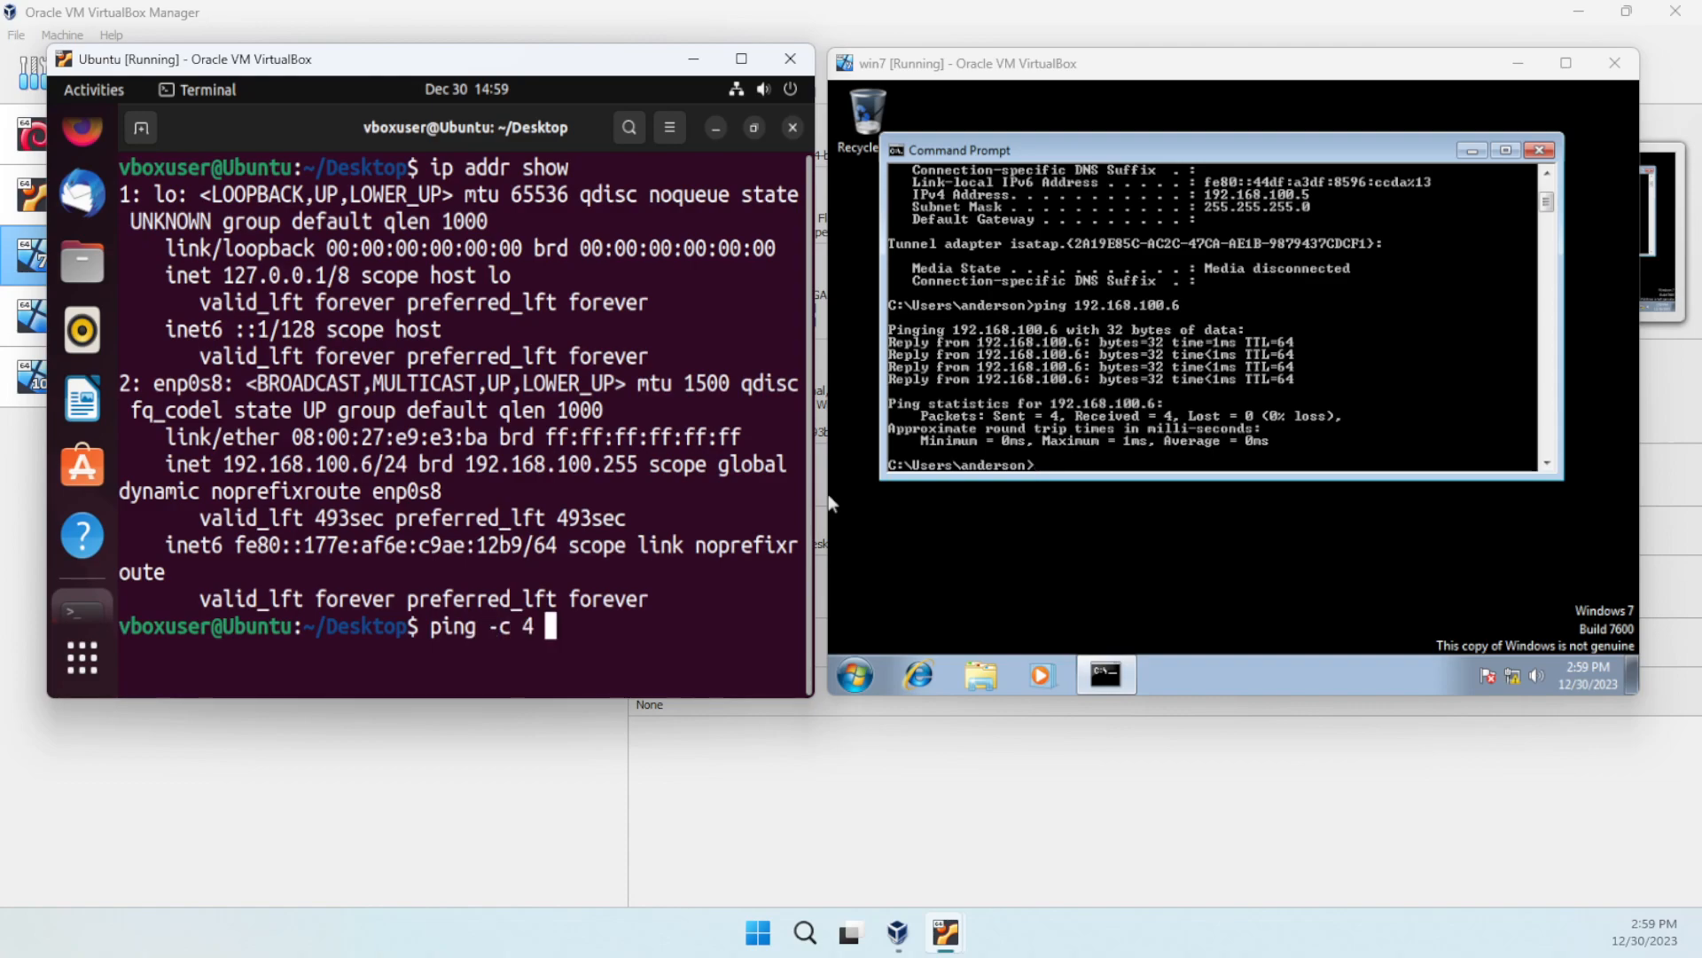
pyautogui.write('192.168.1')
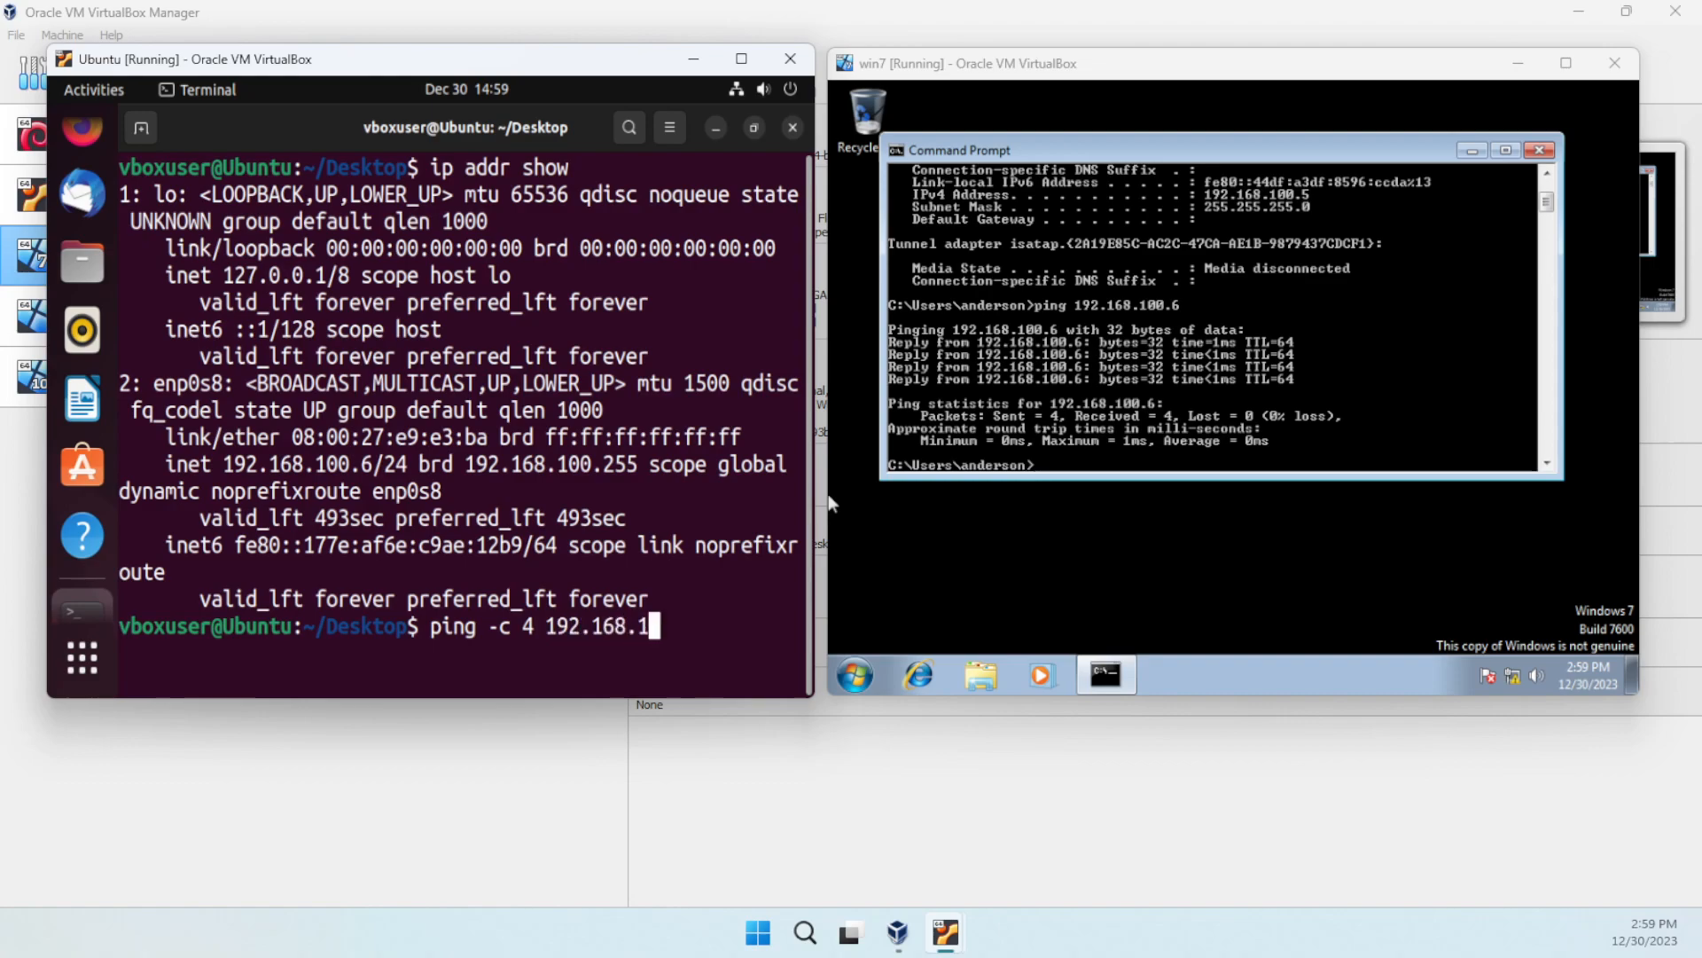
pyautogui.write('00.5')
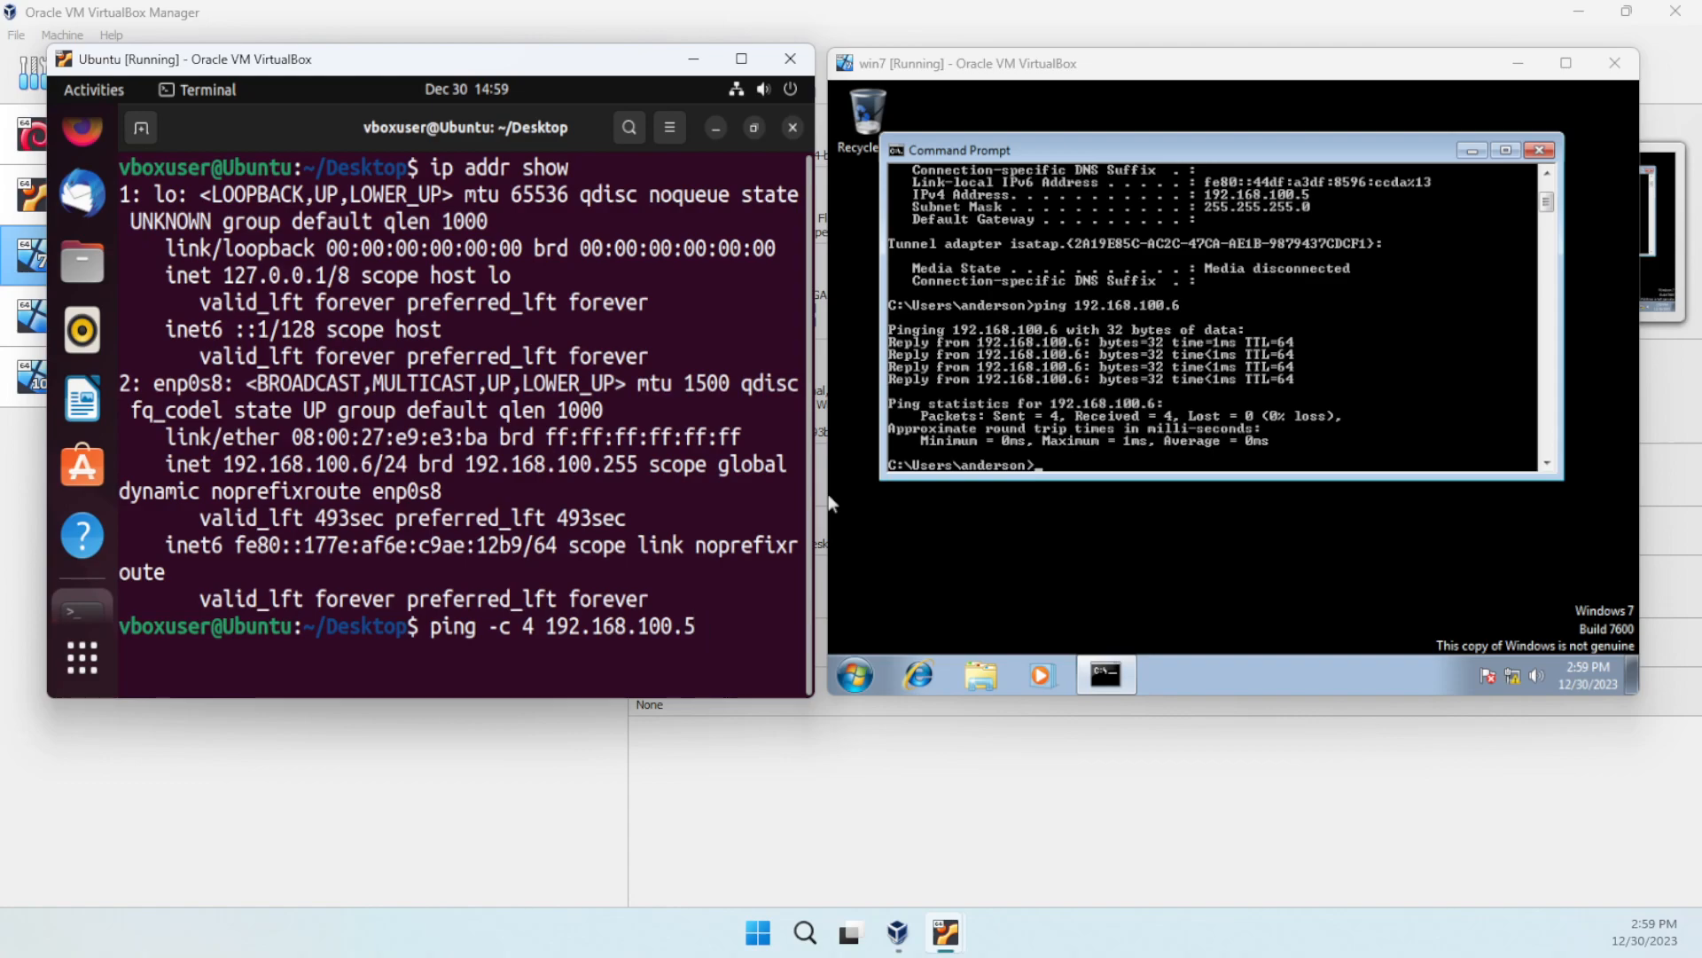
pyautogui.press('Return')
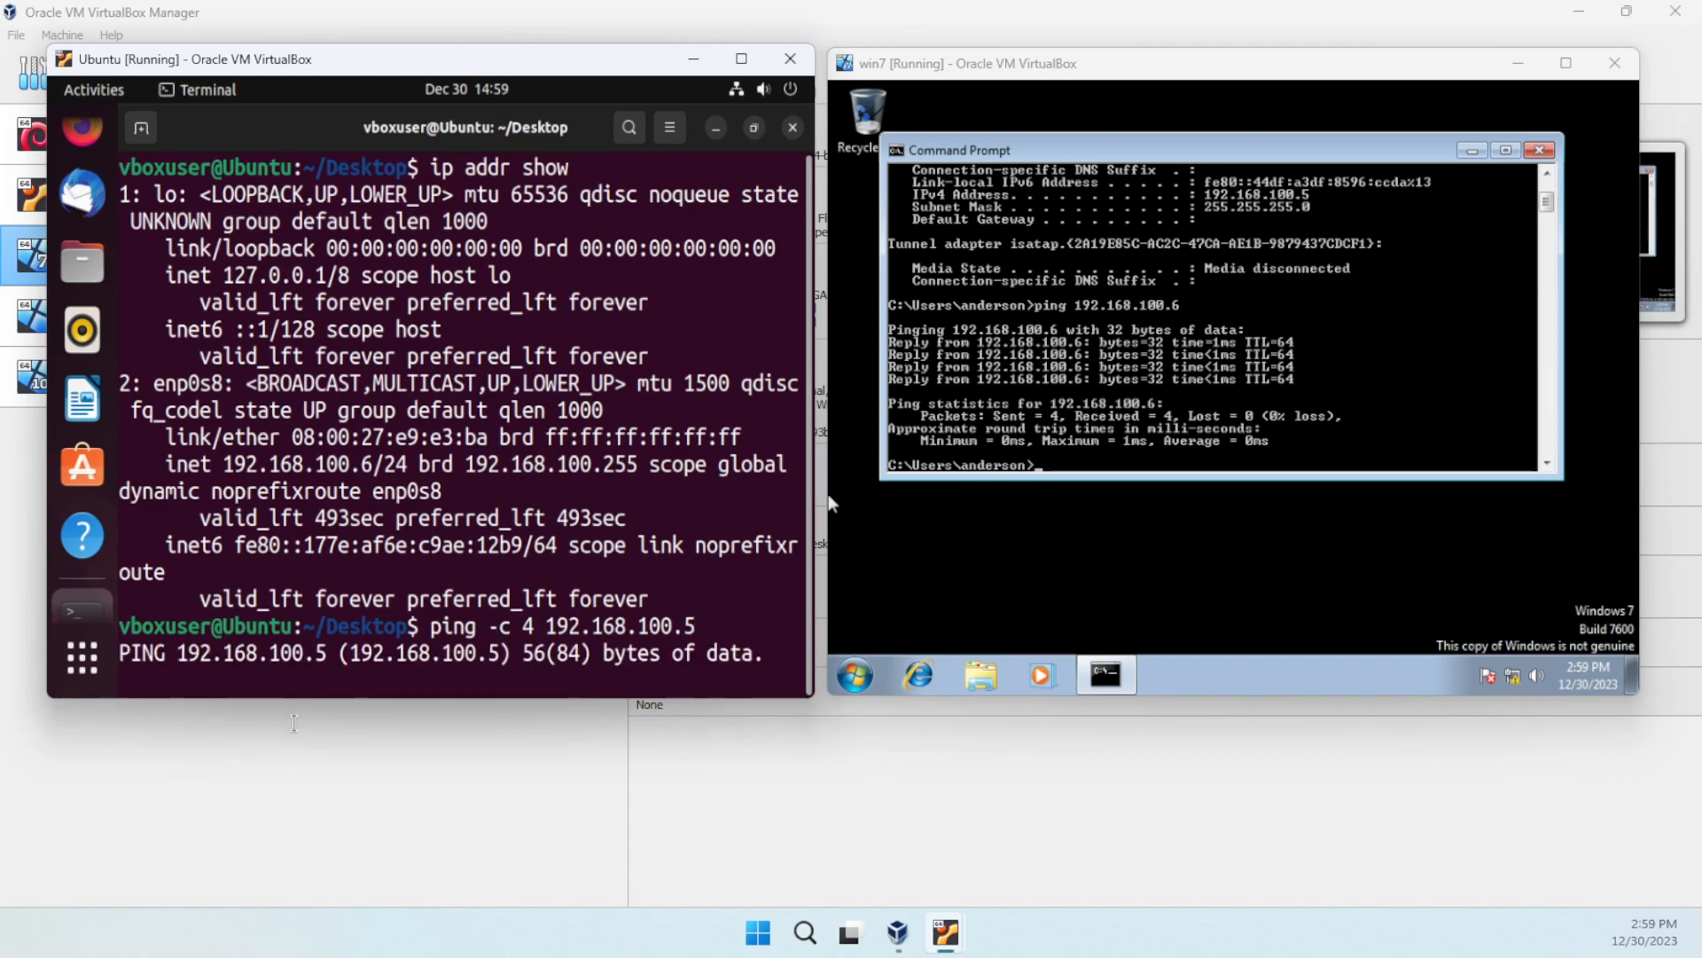
# - Enlarge the Ubuntu window to read the 100% packet loss, then close win7's command prompt
pyautogui.moveTo(320, 701); pyautogui.dragTo(319, 754)
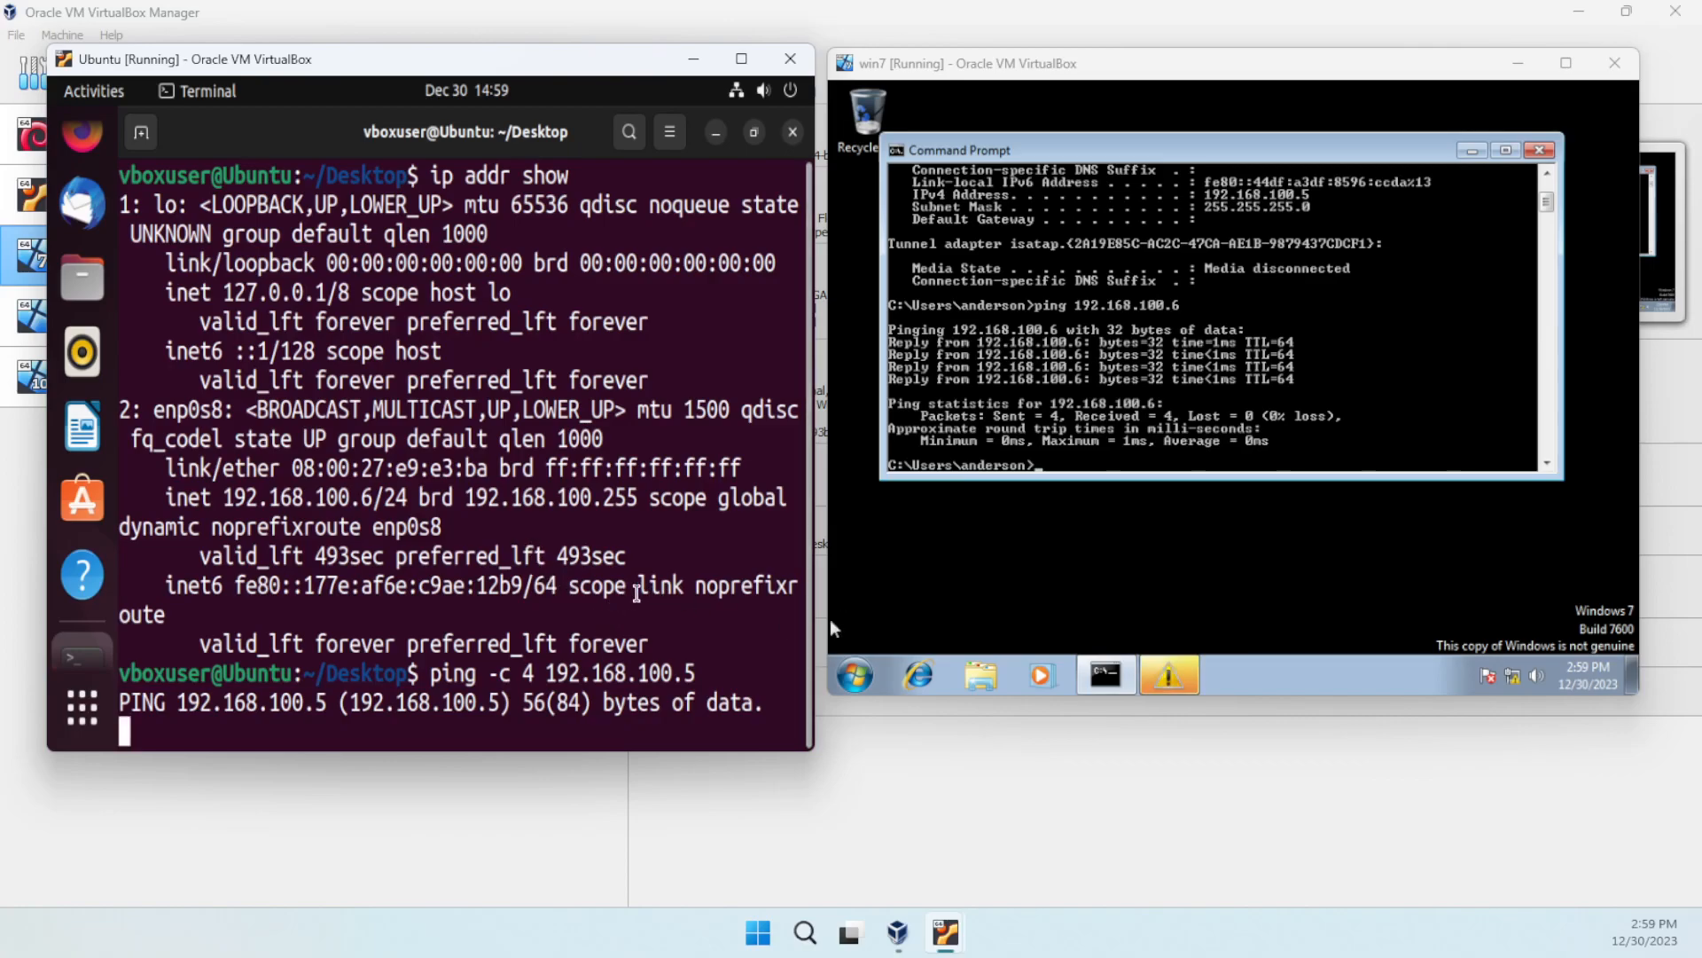
pyautogui.moveTo(512, 642); pyautogui.dragTo(706, 640)
pyautogui.click(619, 681)
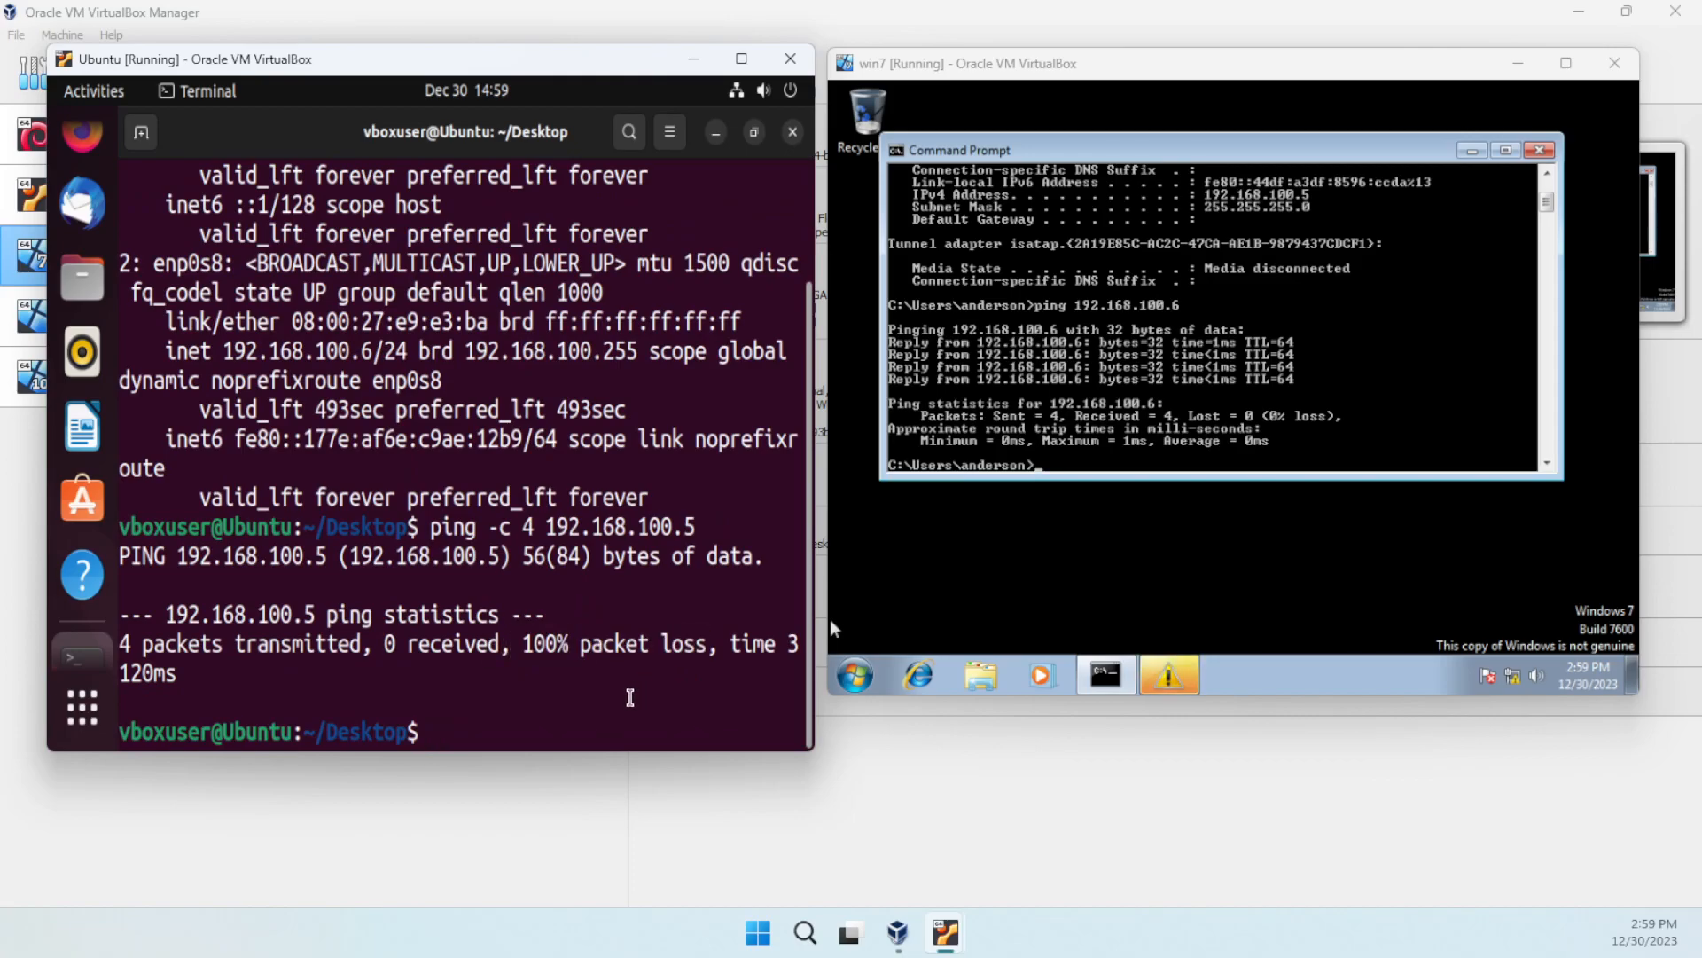
pyautogui.click(1086, 539)
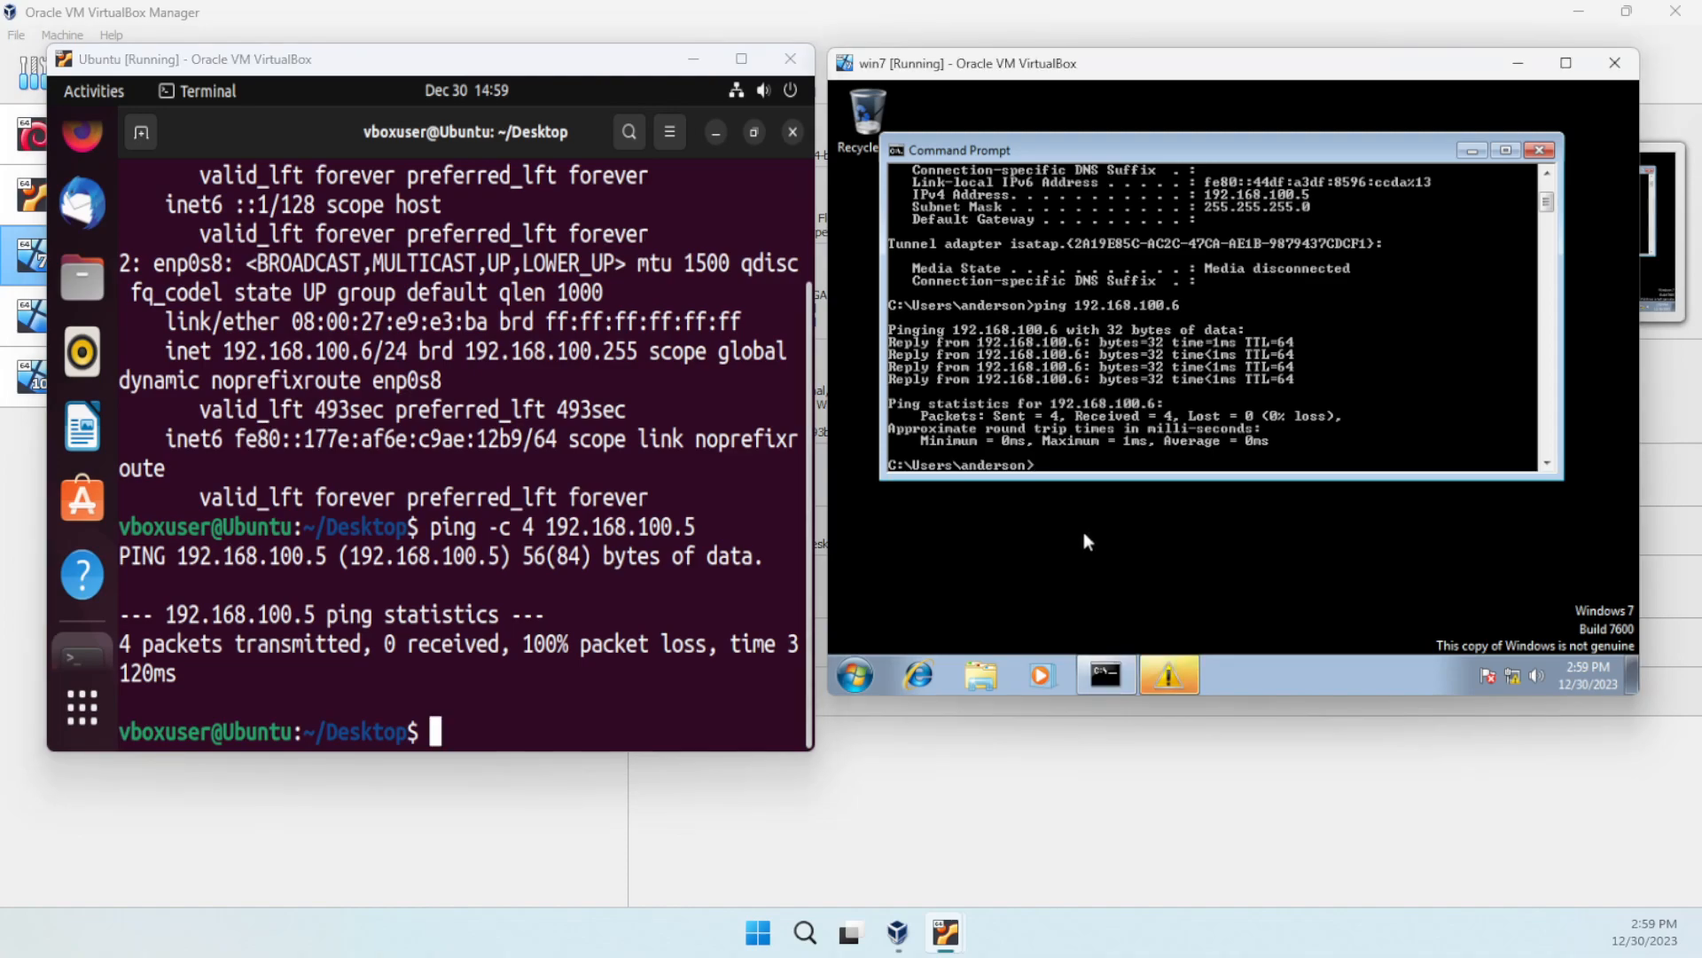
pyautogui.click(1539, 150)
# - Dismiss the genuine-Windows warning and go to Control Panel > System and Security > Windows Firewall
pyautogui.click(1357, 437)
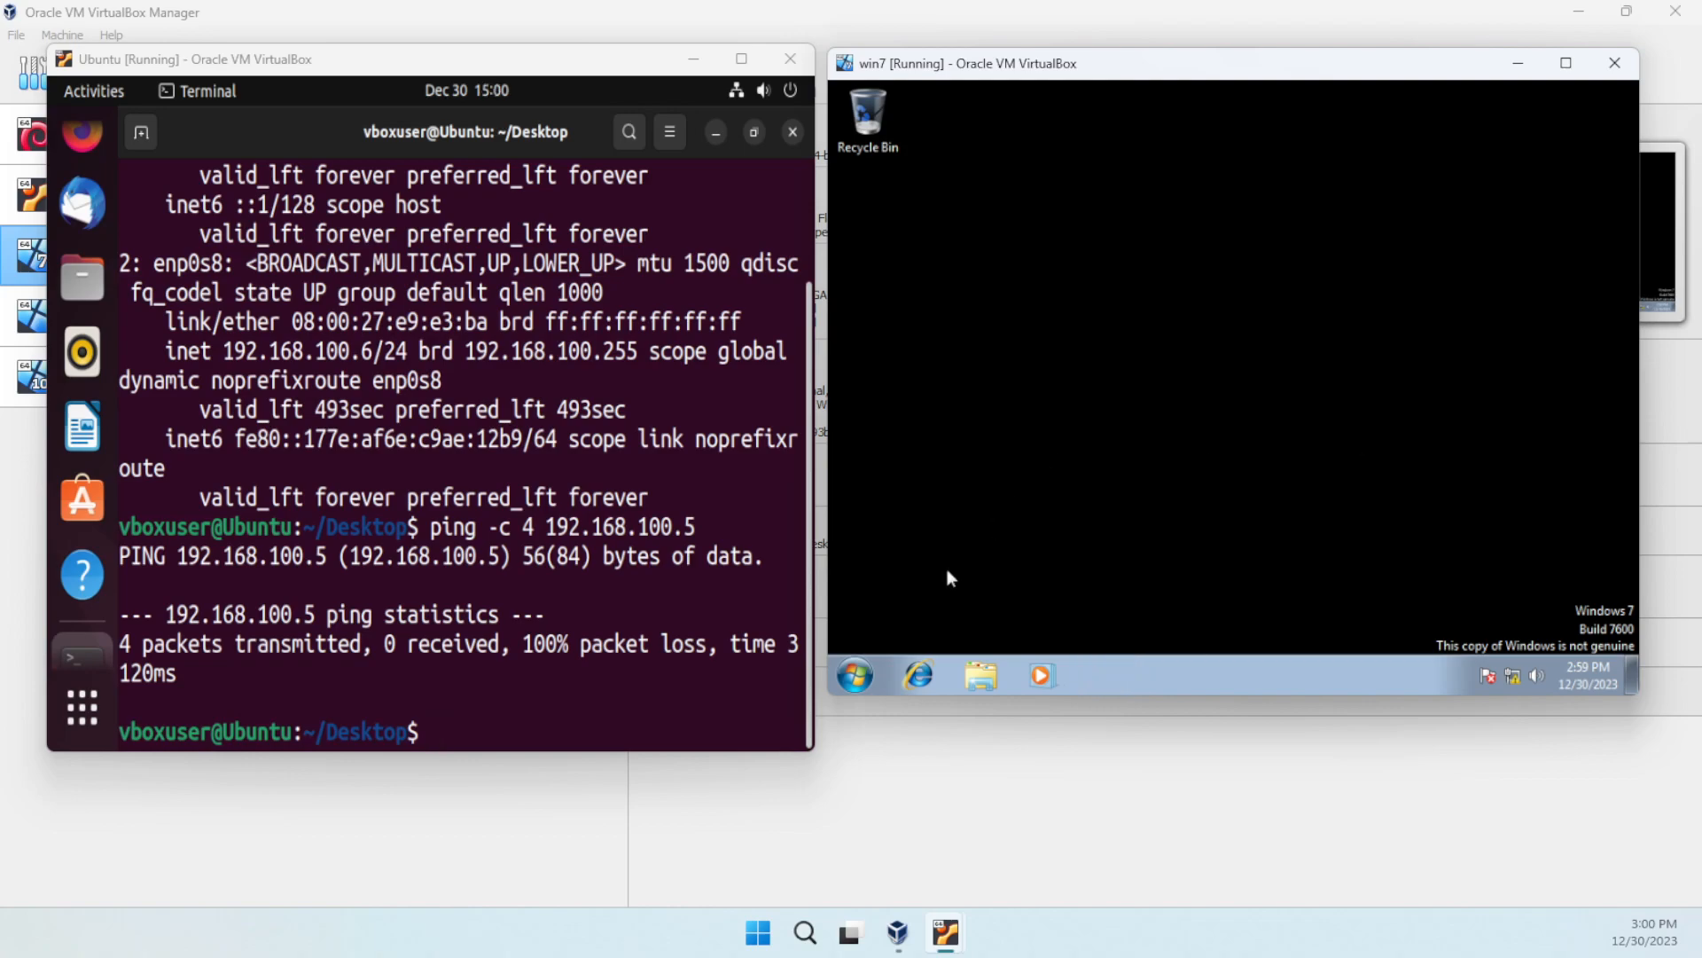
pyautogui.click(860, 672)
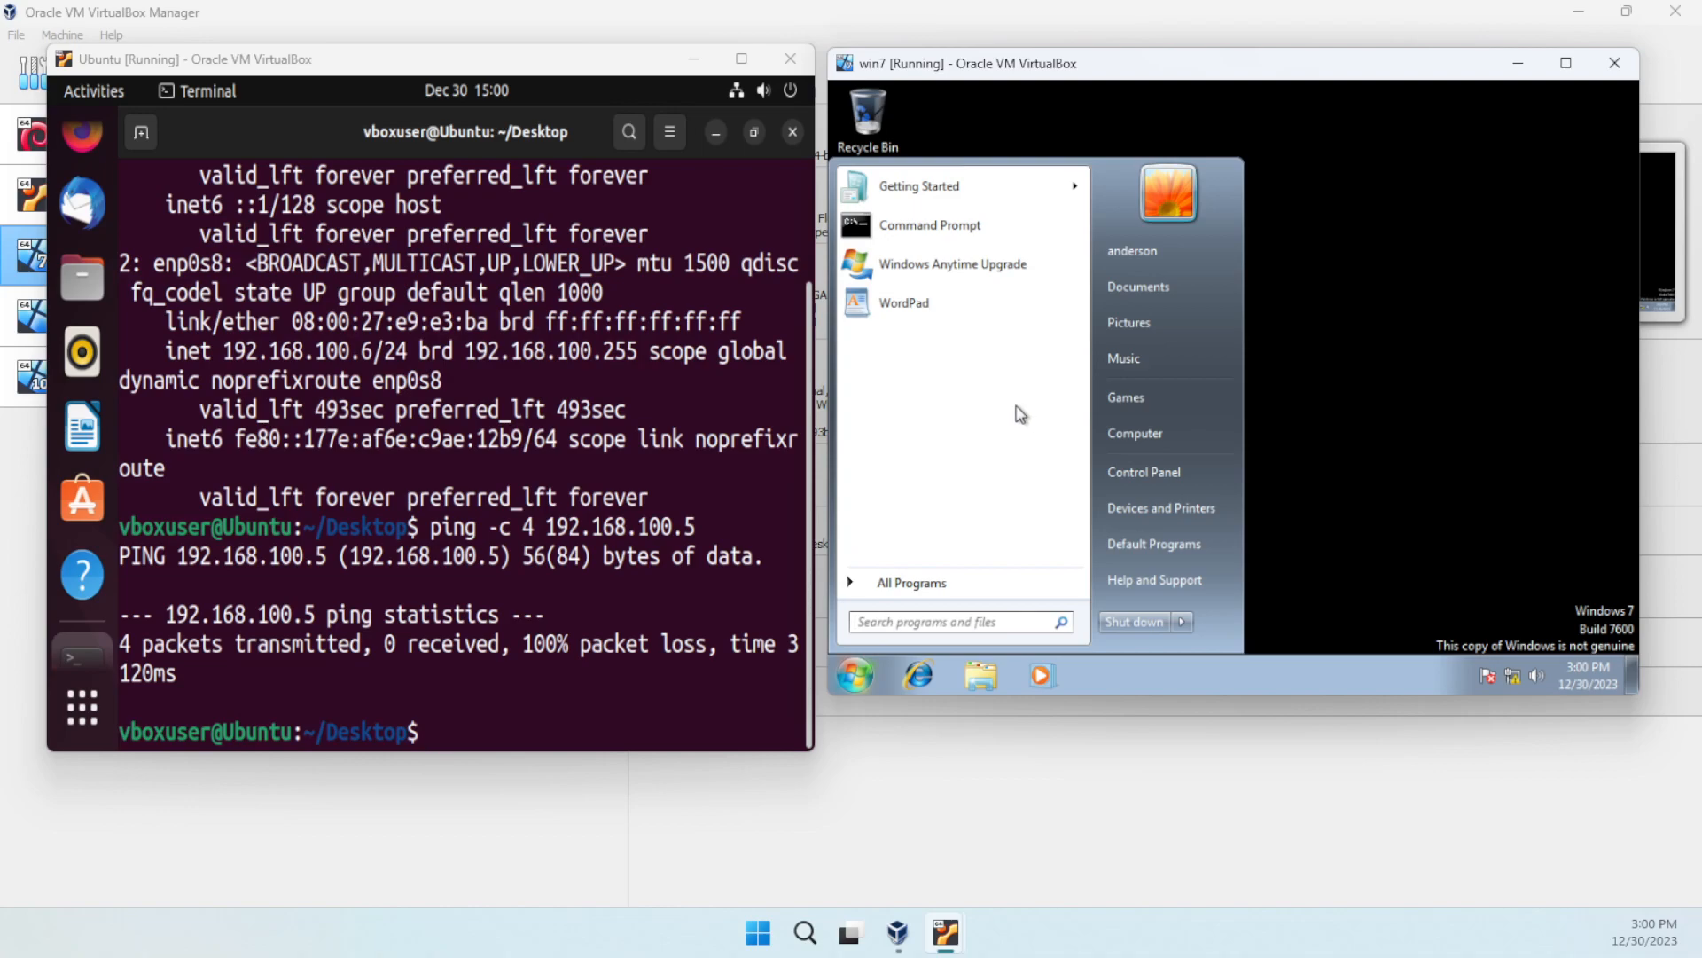
pyautogui.click(1158, 469)
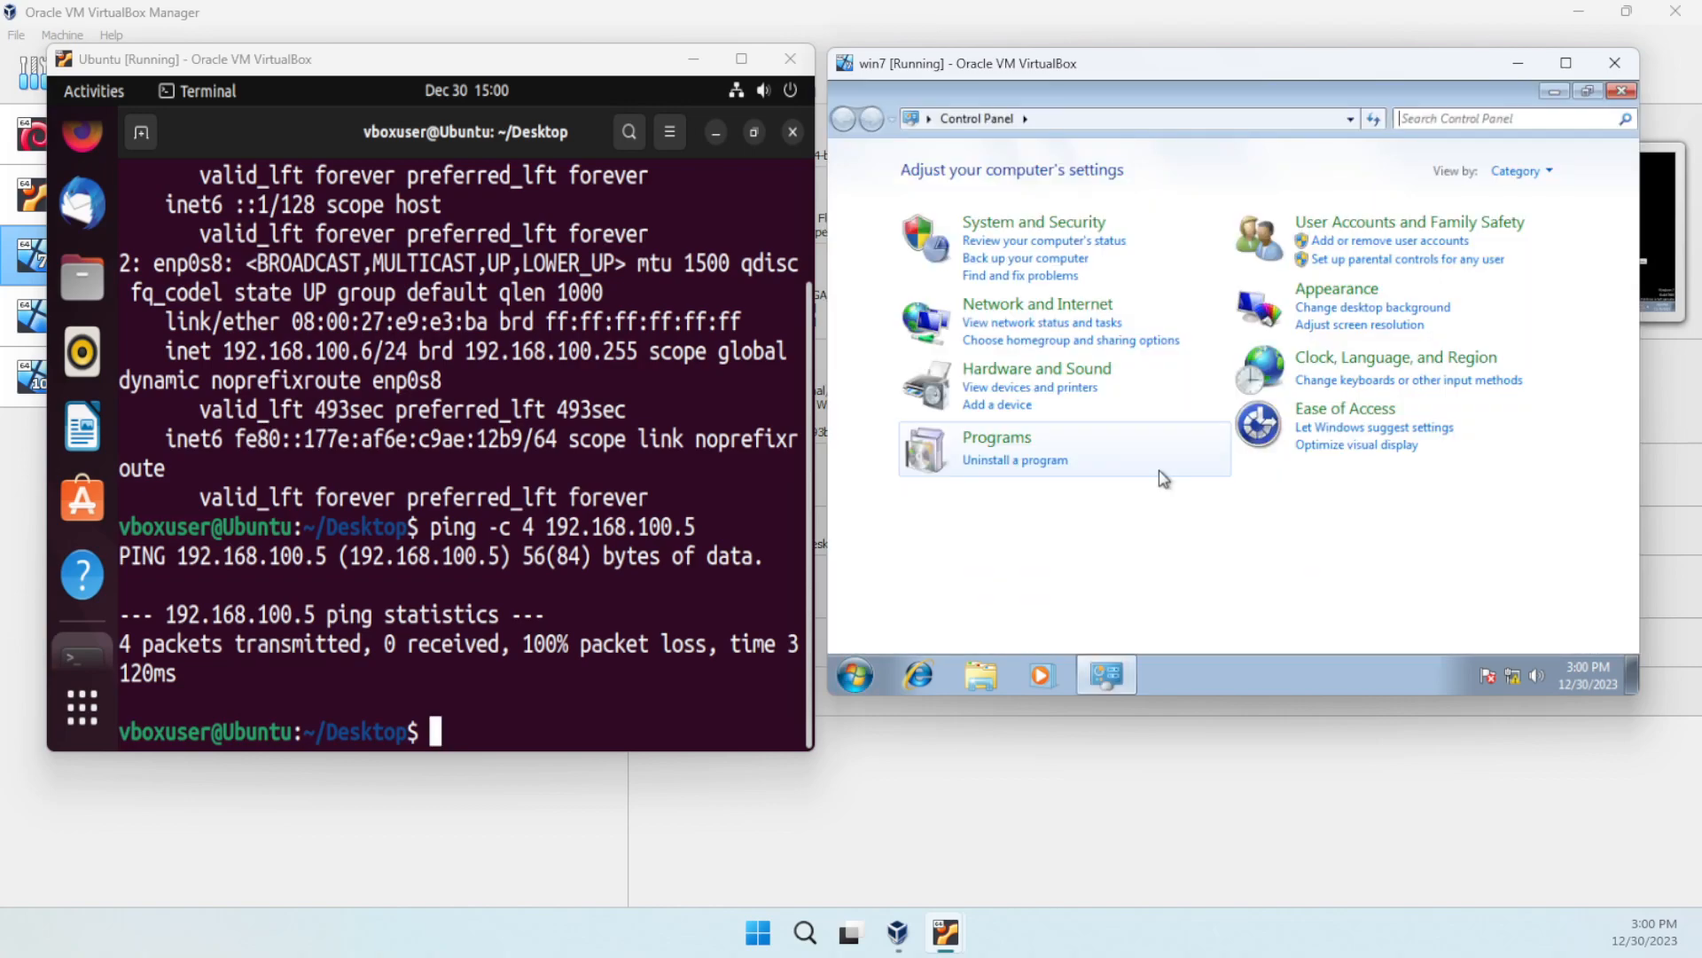
pyautogui.click(1003, 229)
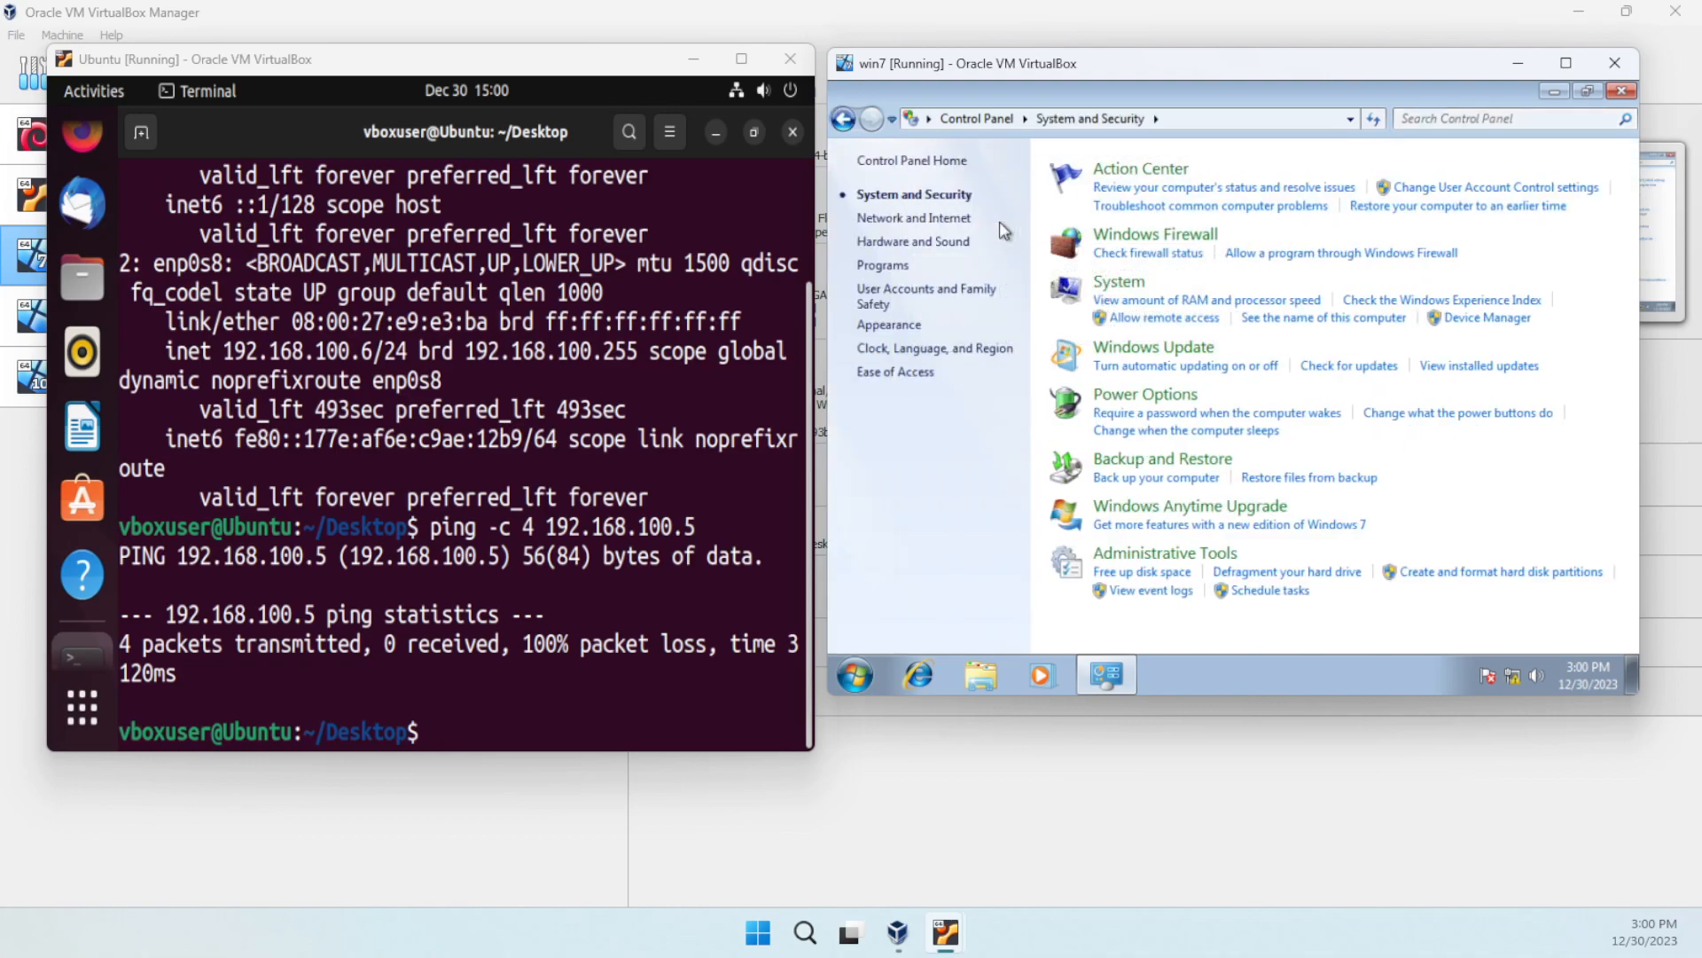
pyautogui.click(1144, 240)
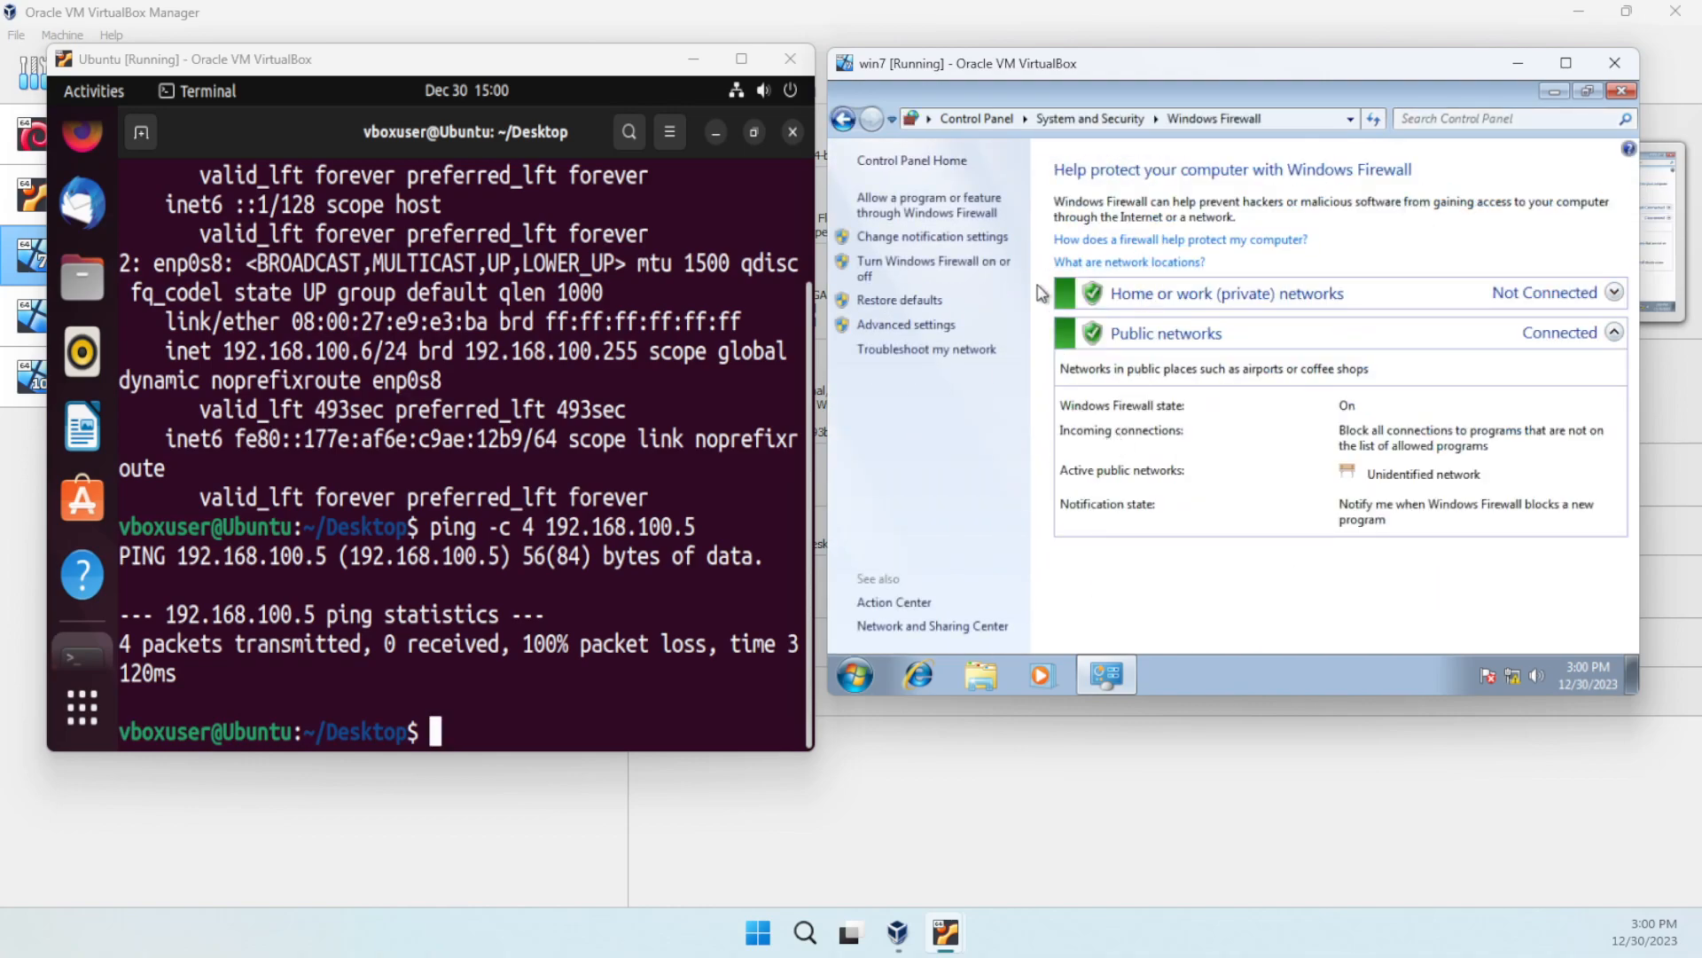
# - Allow File and Printer Sharing through the firewall for Home/Work and Public networks, then close Control Panel
pyautogui.click(953, 217)
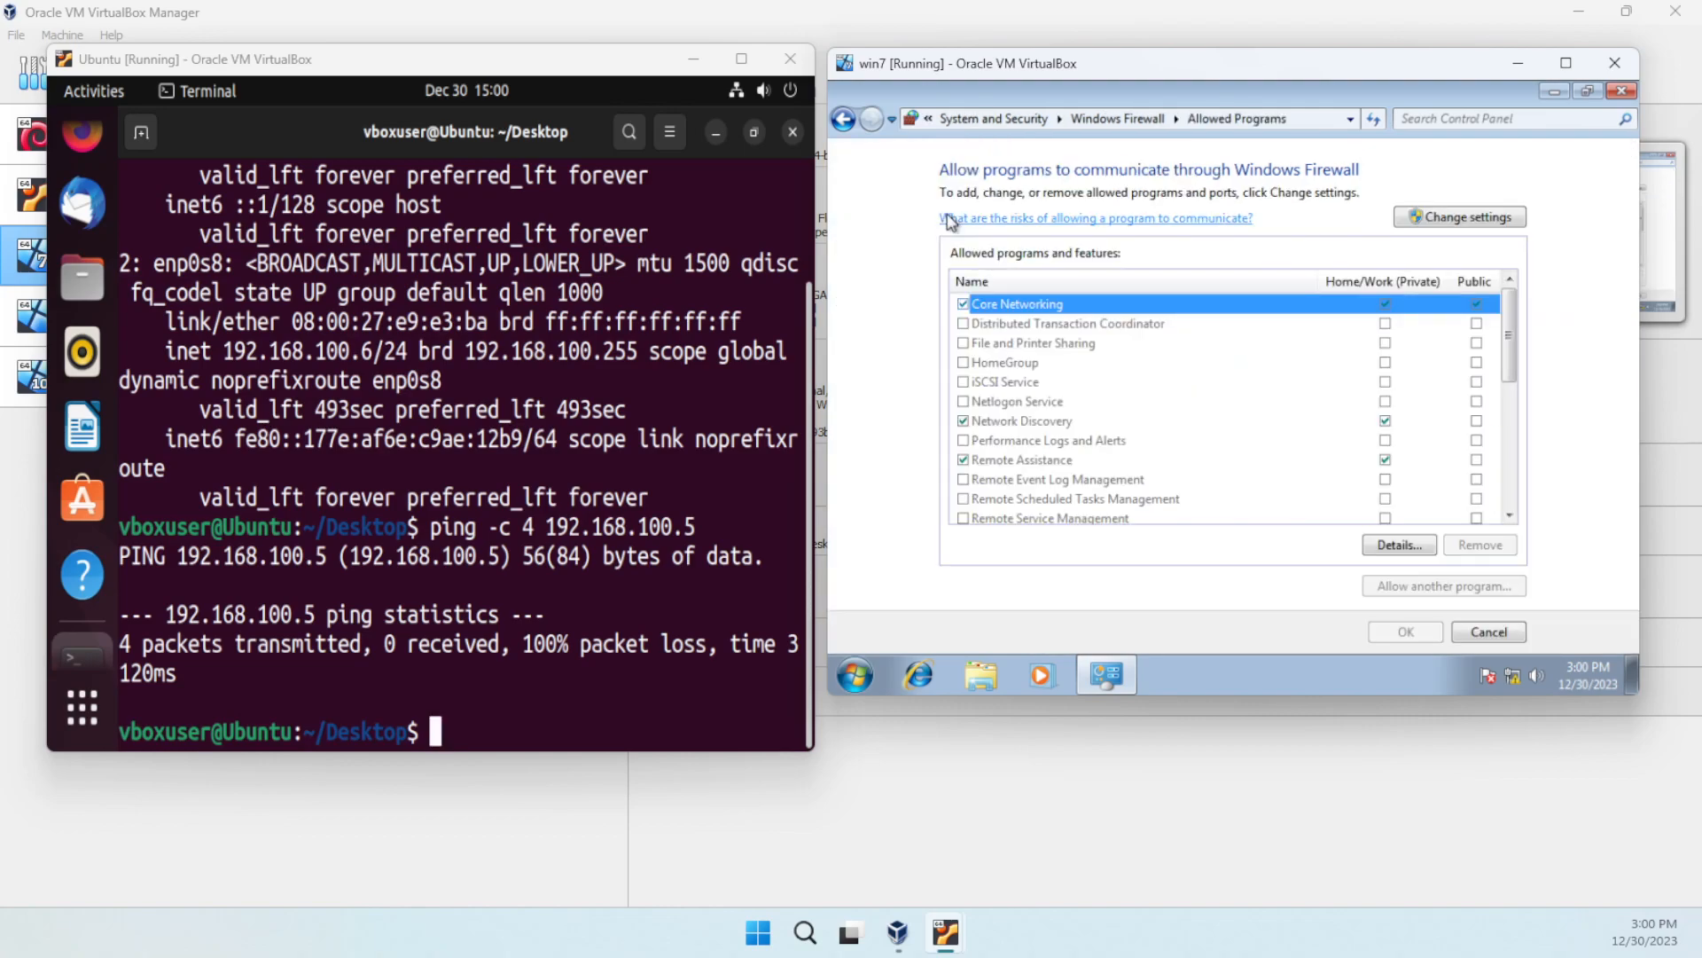
pyautogui.click(1435, 219)
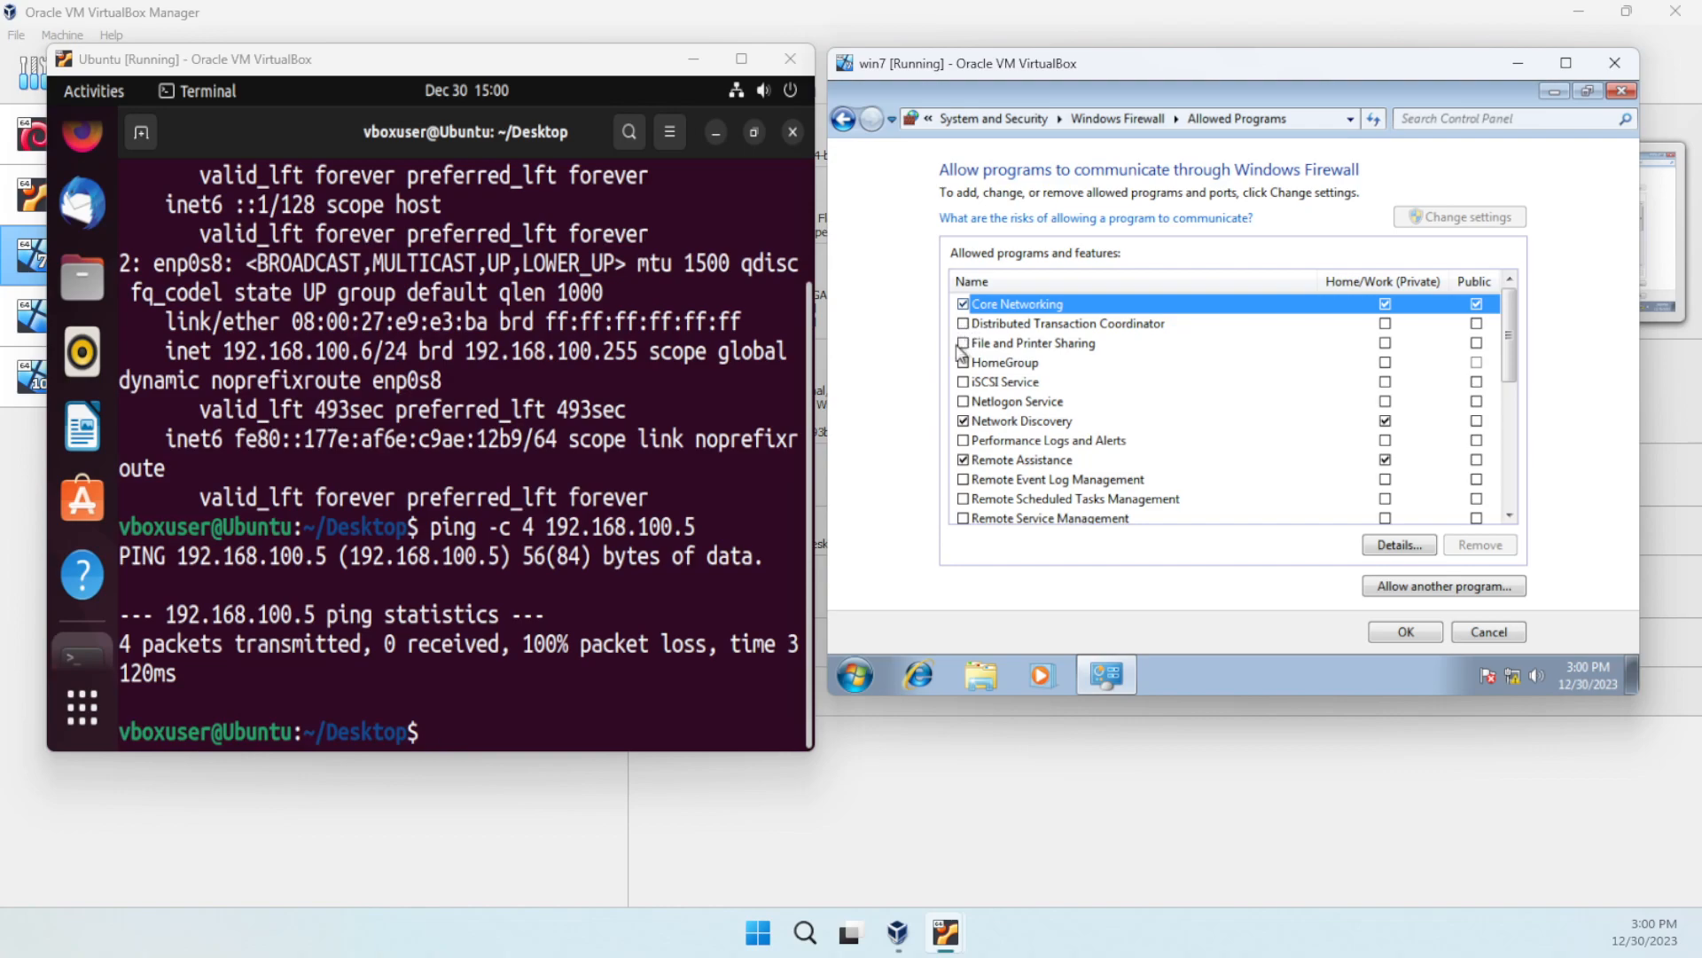
pyautogui.click(963, 343)
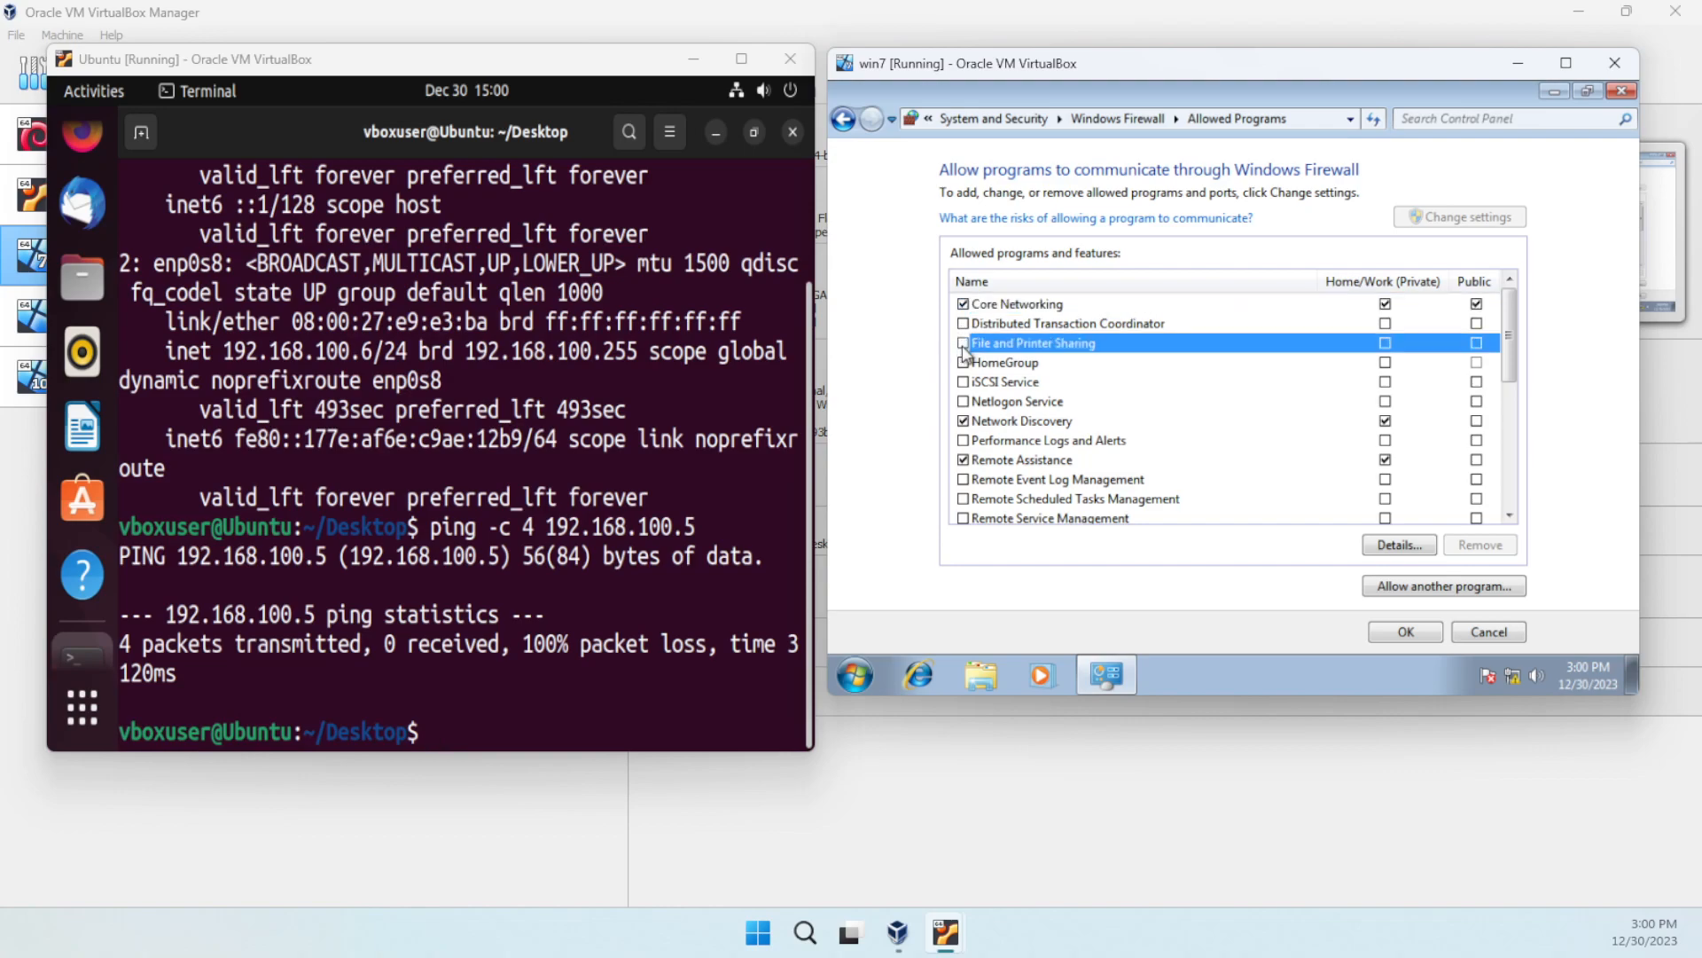
pyautogui.click(1385, 344)
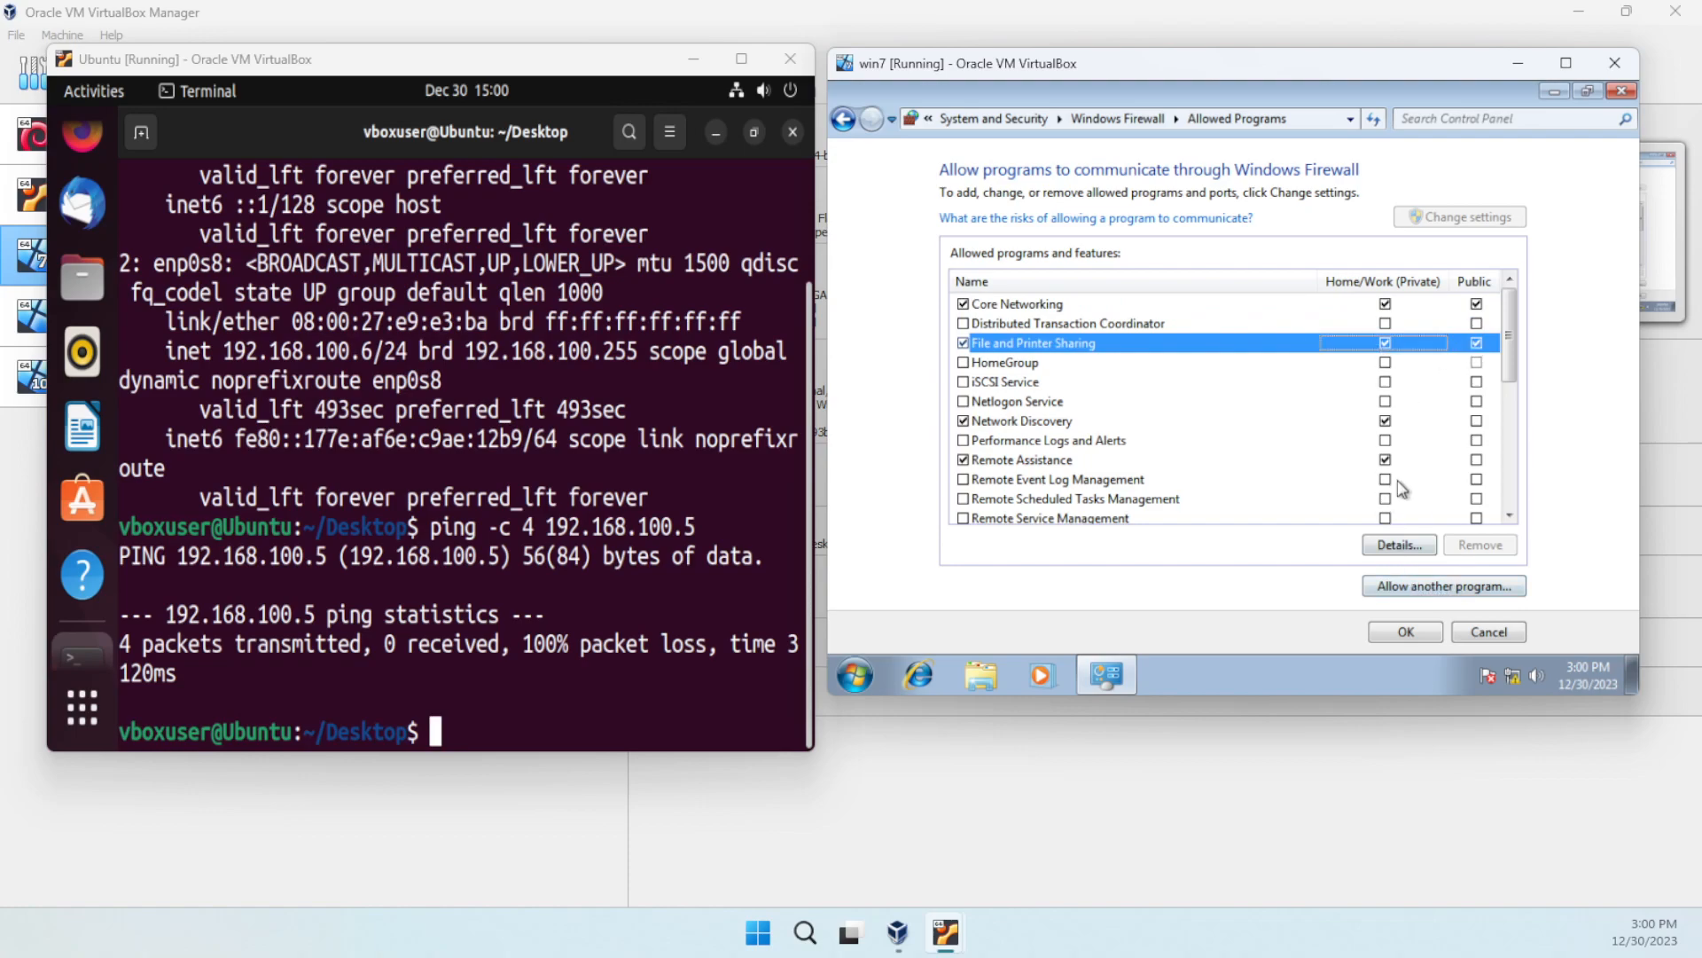
pyautogui.click(1416, 630)
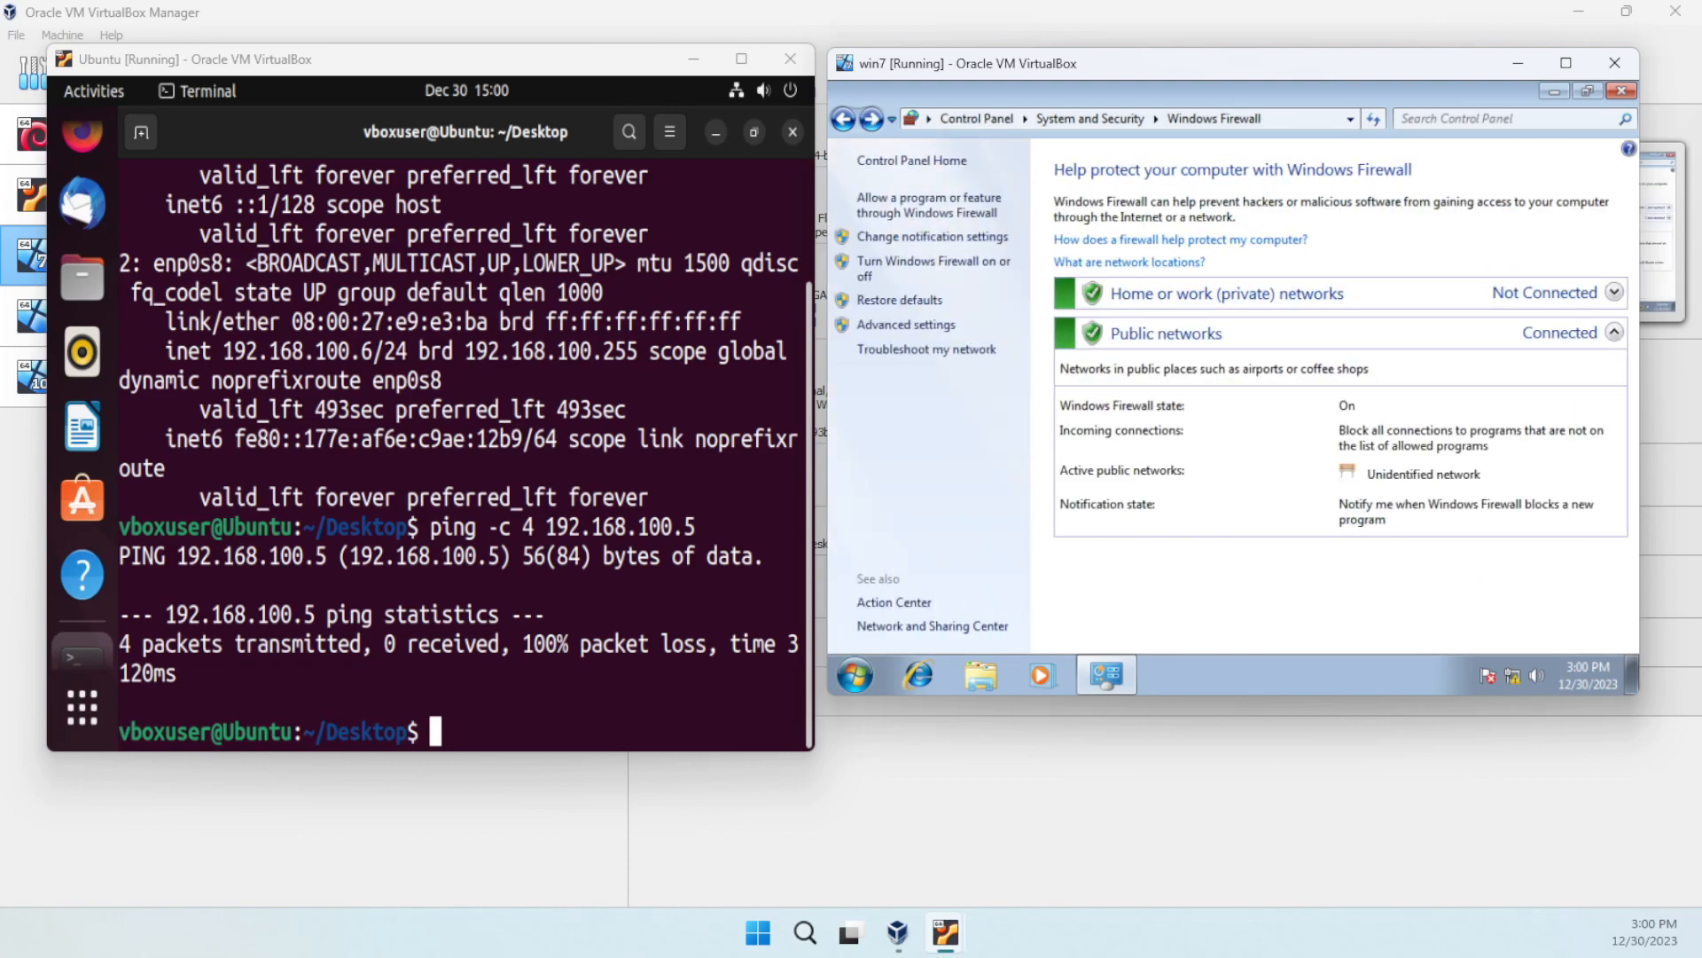
pyautogui.click(1622, 91)
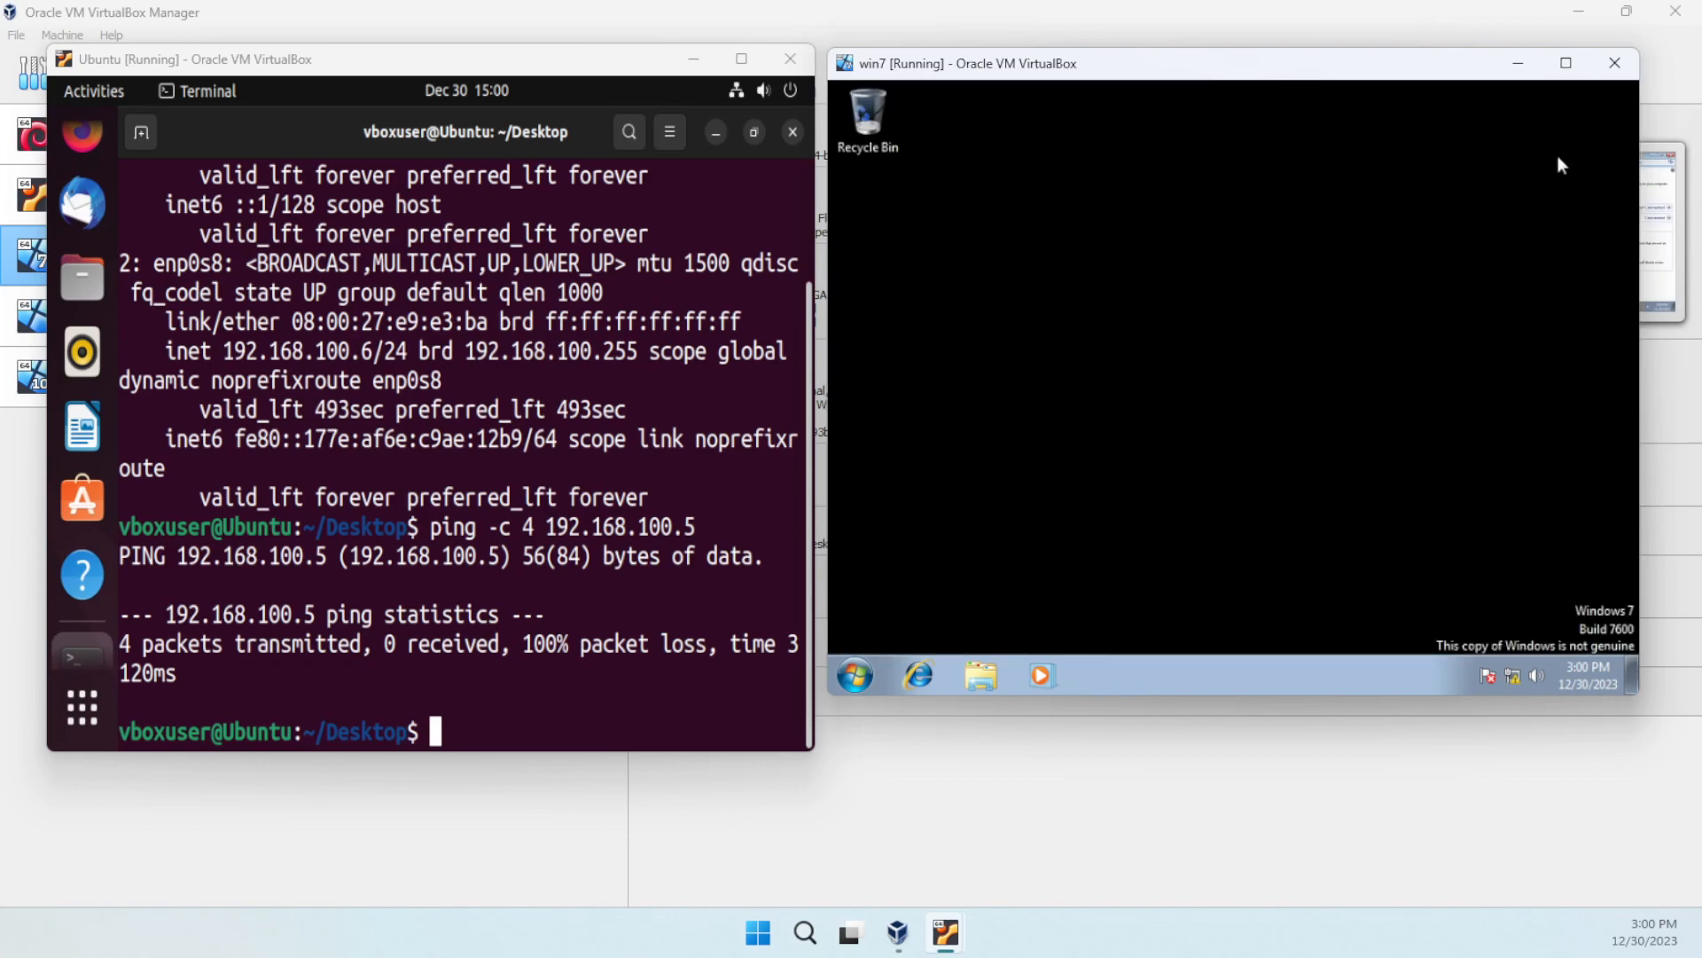
# - Rerun ping -c 4 192.168.100.5 in the Ubuntu terminal, now receiving replies from Win7
pyautogui.click(506, 721)
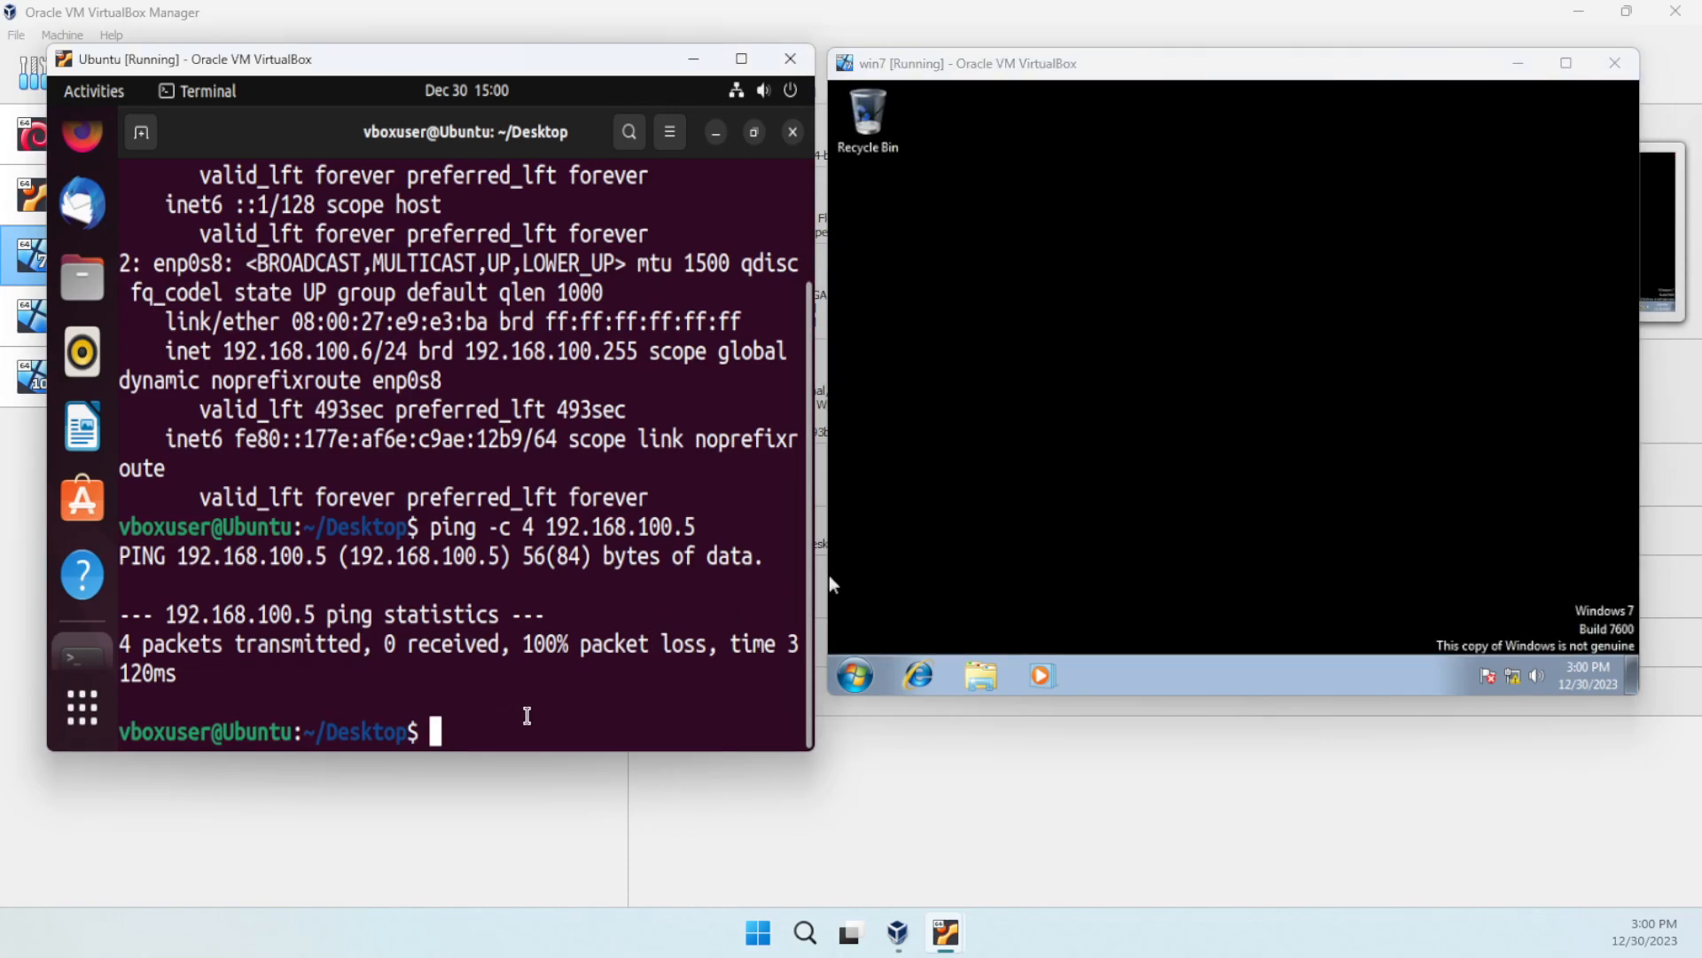
pyautogui.press('Up')
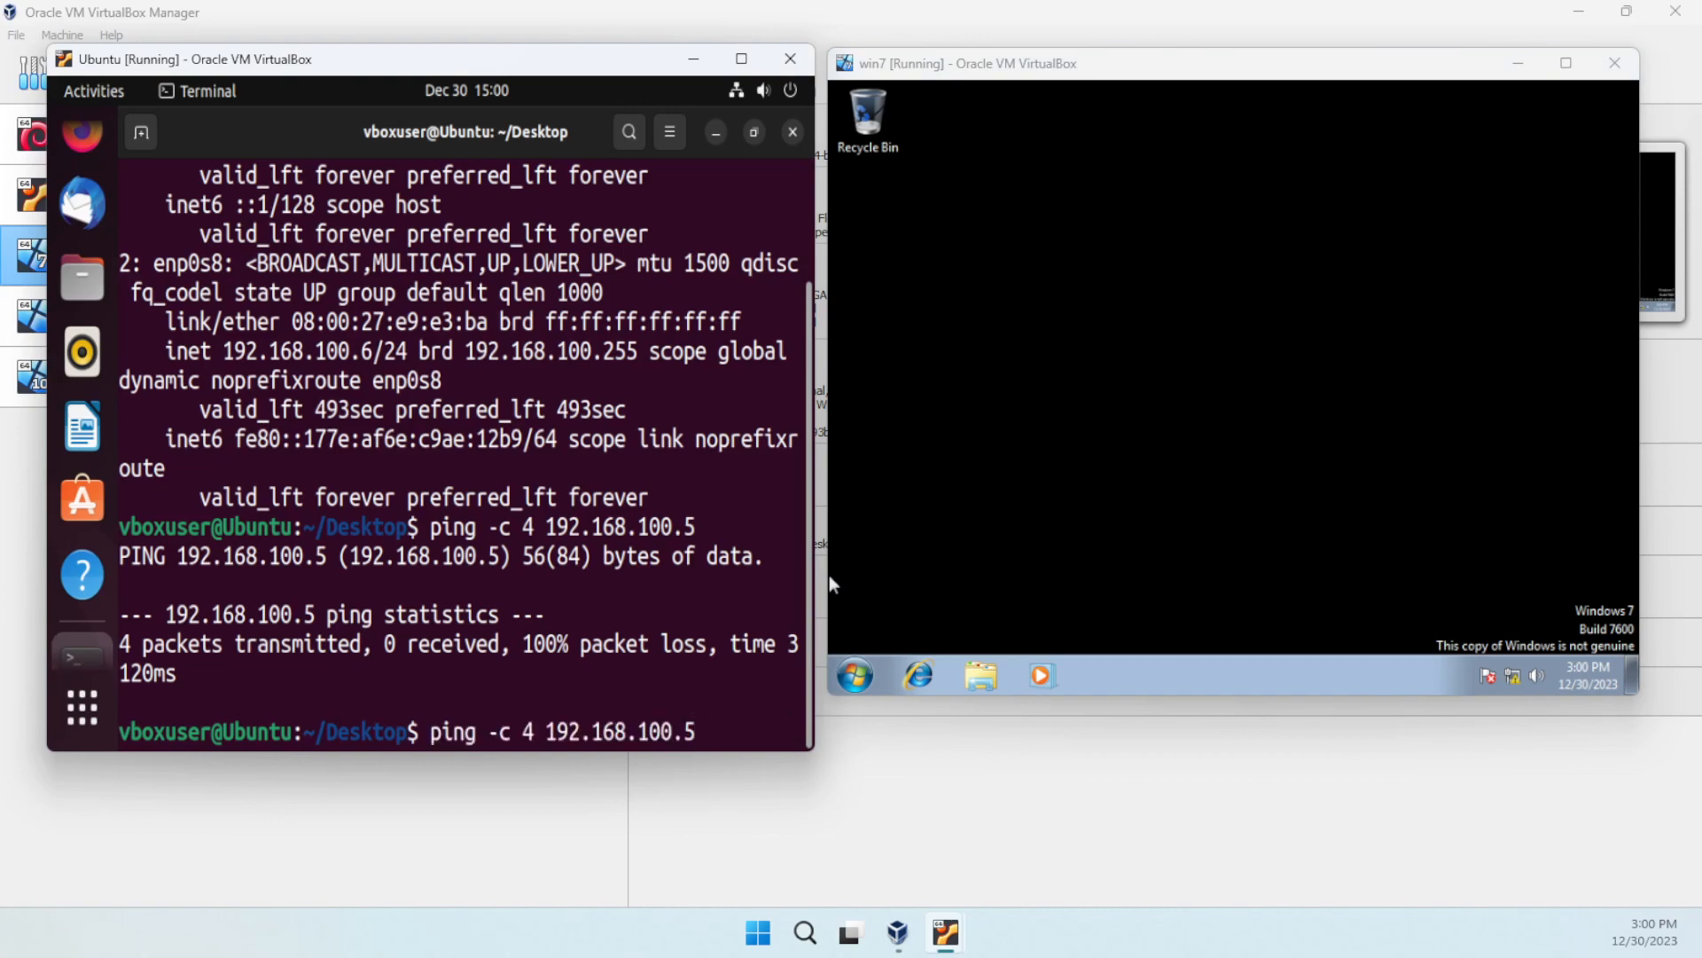
pyautogui.press('Return')
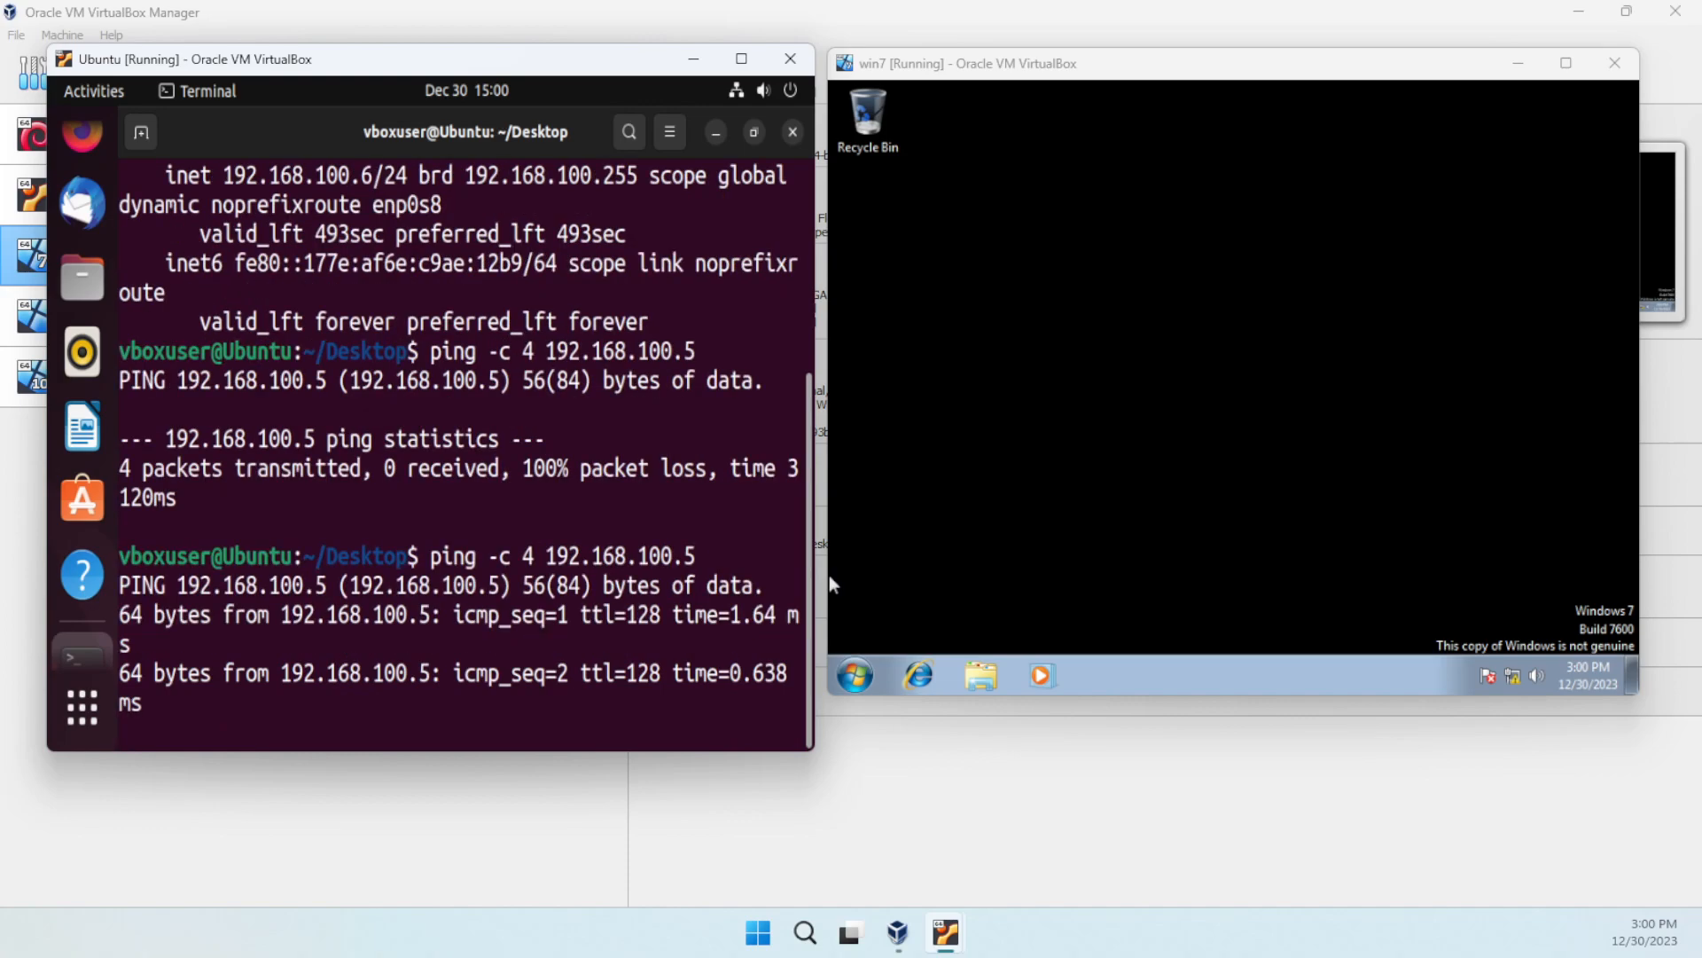